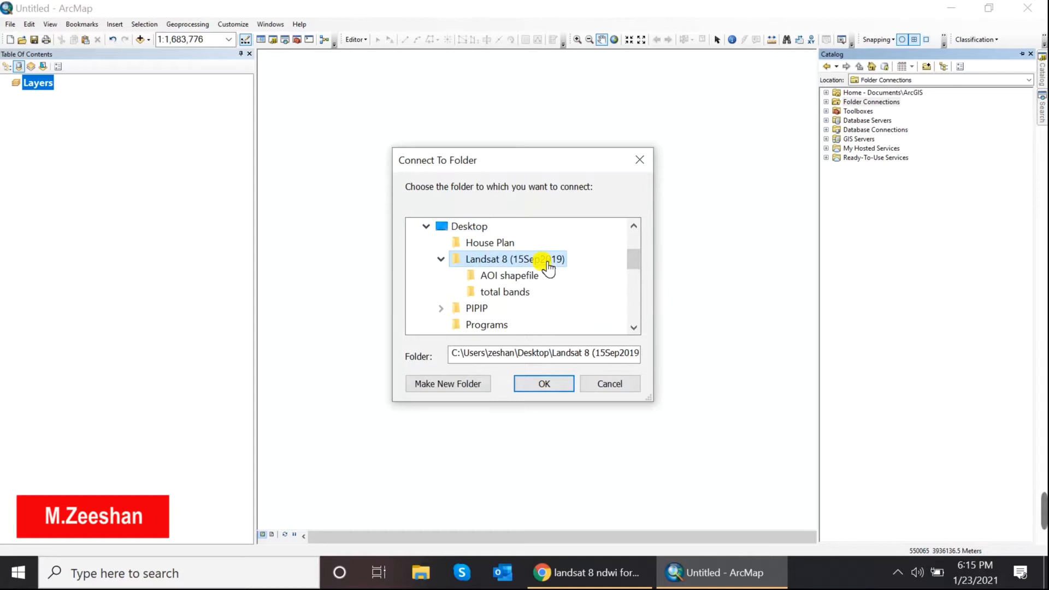
Step: Connect to the Landsat 8 (15Sep2019) desktop folder and expand its total bands subfolder in the catalog
left_click(547, 385)
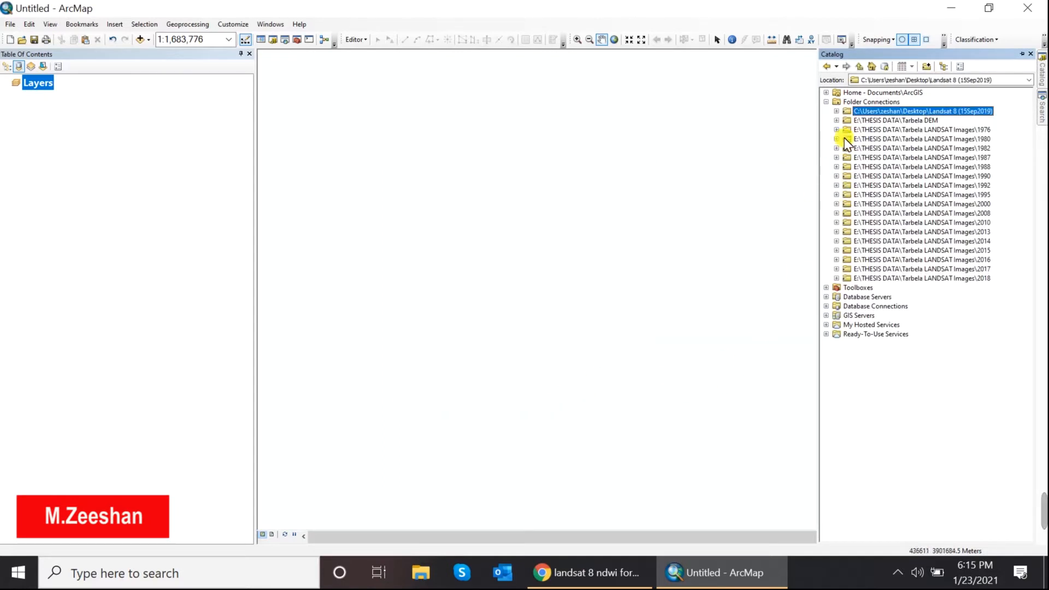
left_click(835, 111)
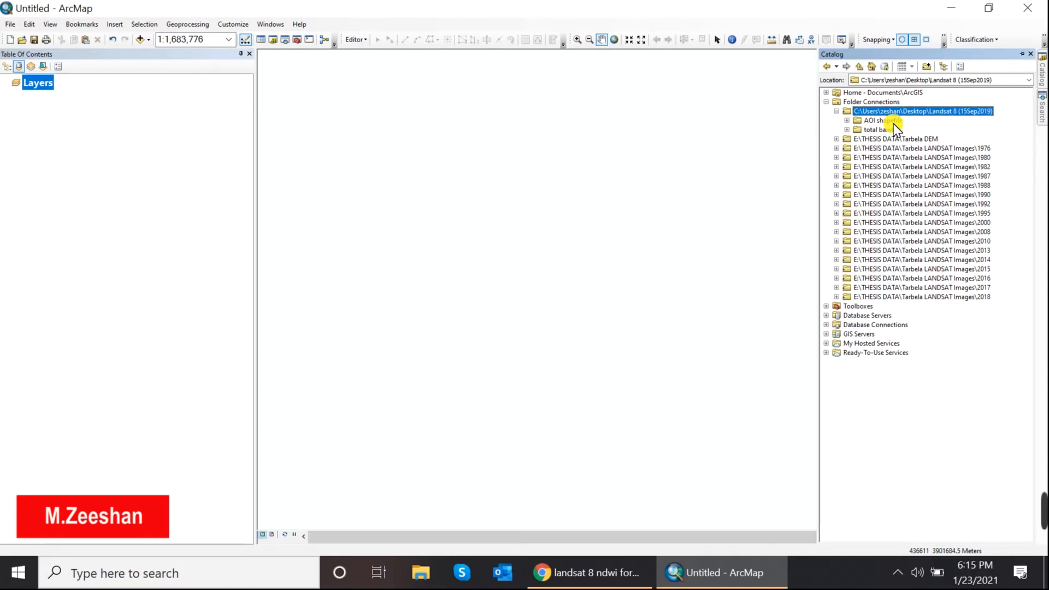
left_click(848, 131)
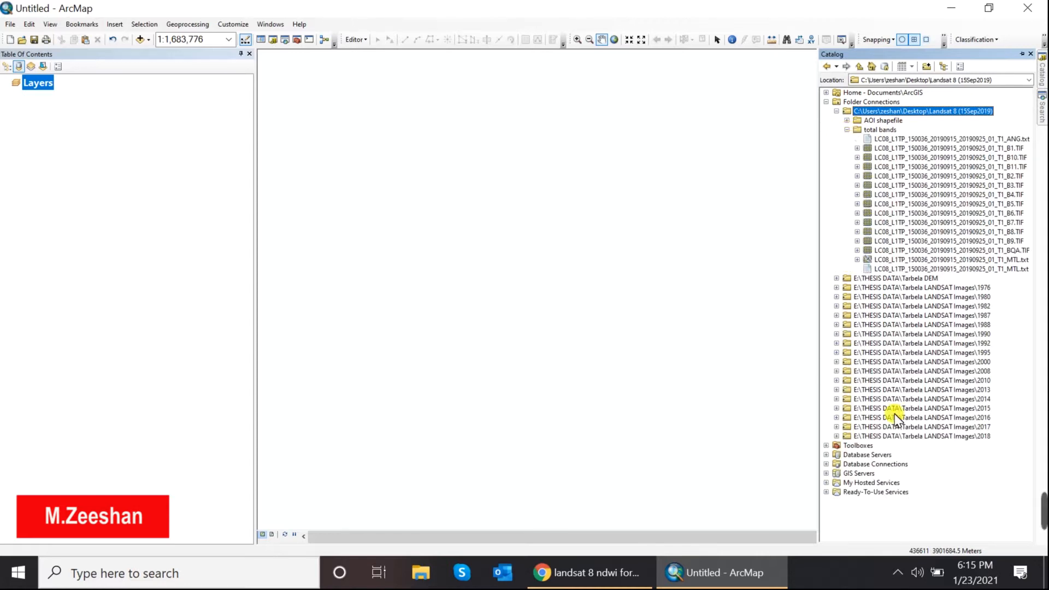
Step: Add the Landsat 8 band 3 (B3.TIF) and band 5 (B5.TIF) rasters from total bands to the map's layers
left_click(990, 186)
left_click(991, 204)
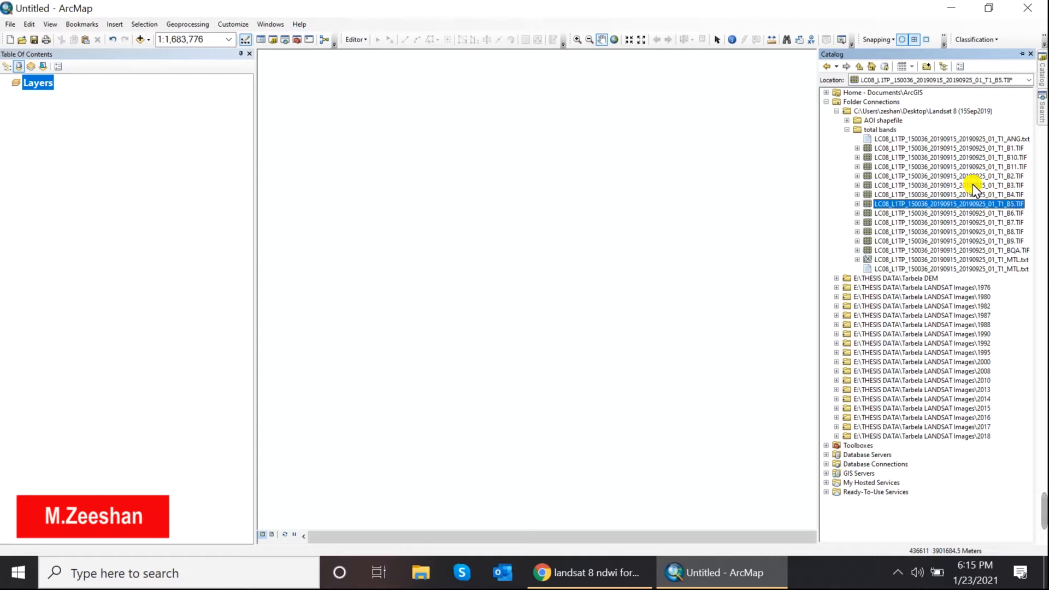
left_click(972, 184)
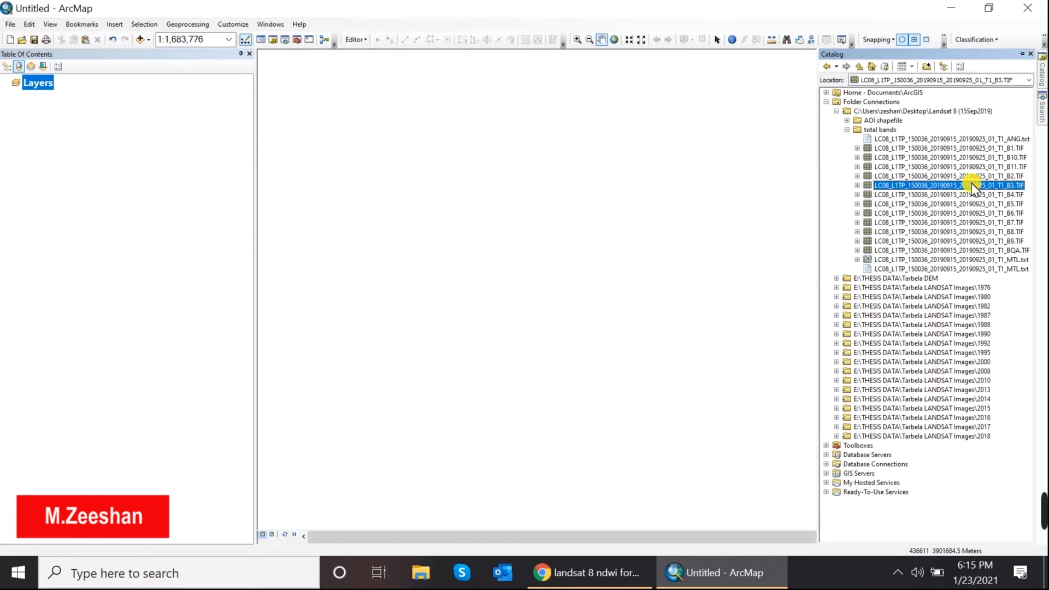
left_click_drag(967, 182, 206, 158)
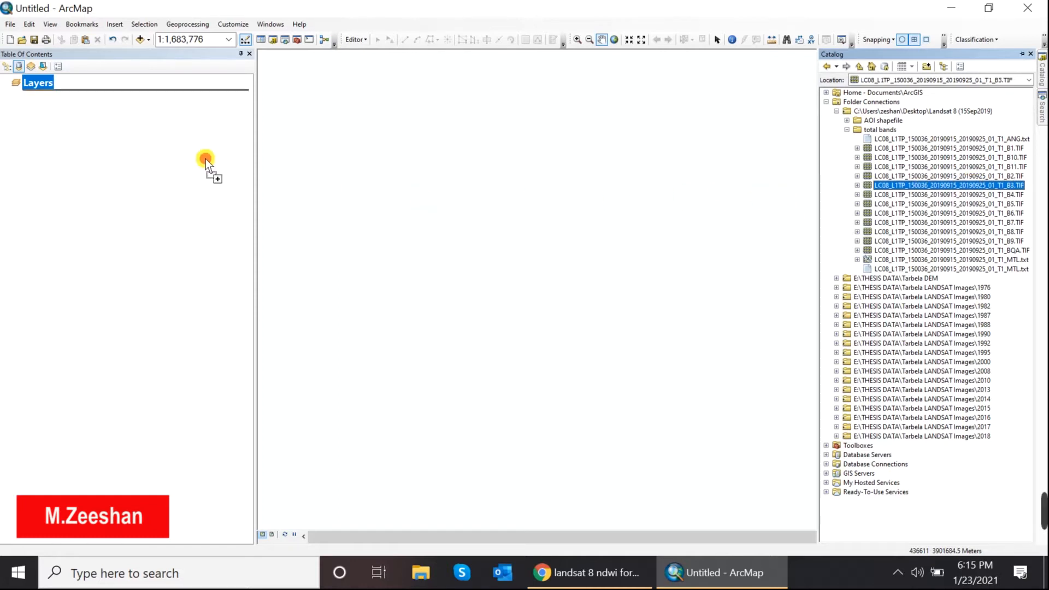
left_click_drag(130, 132, 122, 131)
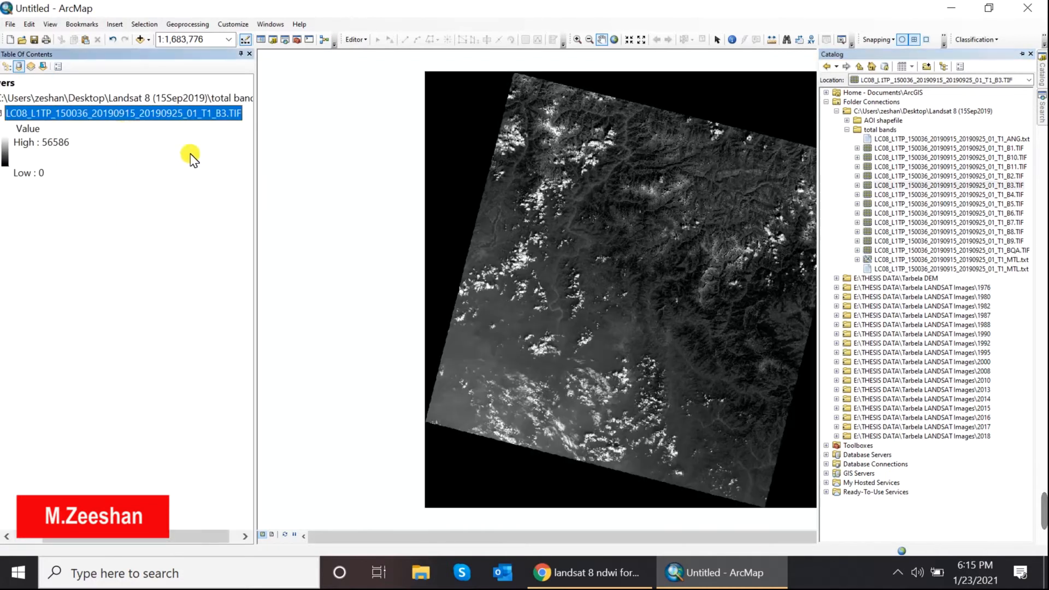
left_click_drag(993, 205, 116, 186)
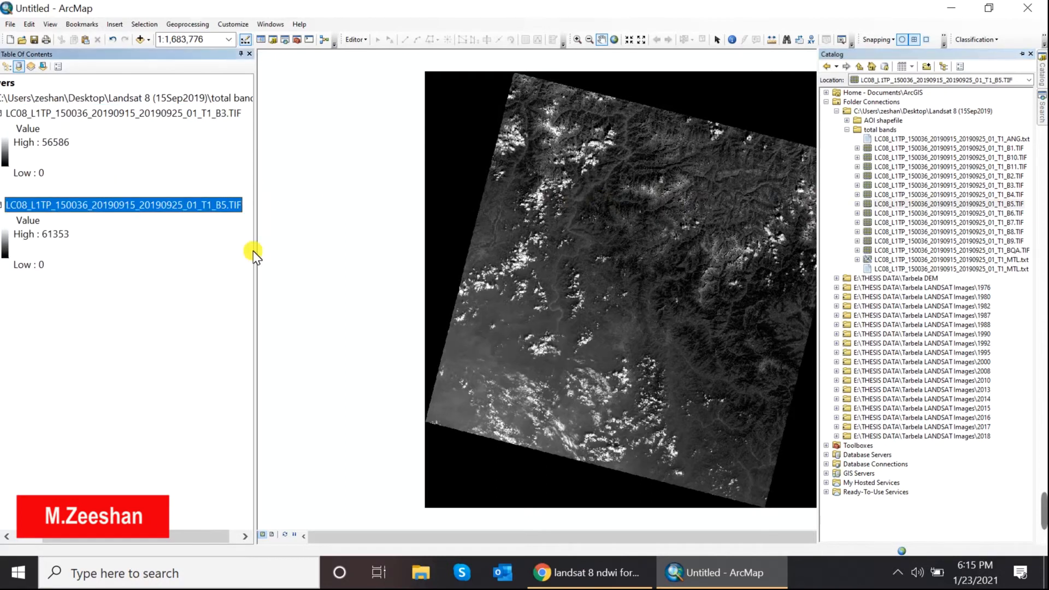
Step: Collapse the total bands folder, the Landsat 8 folder and the Folder Connections list in the catalog
left_click(848, 130)
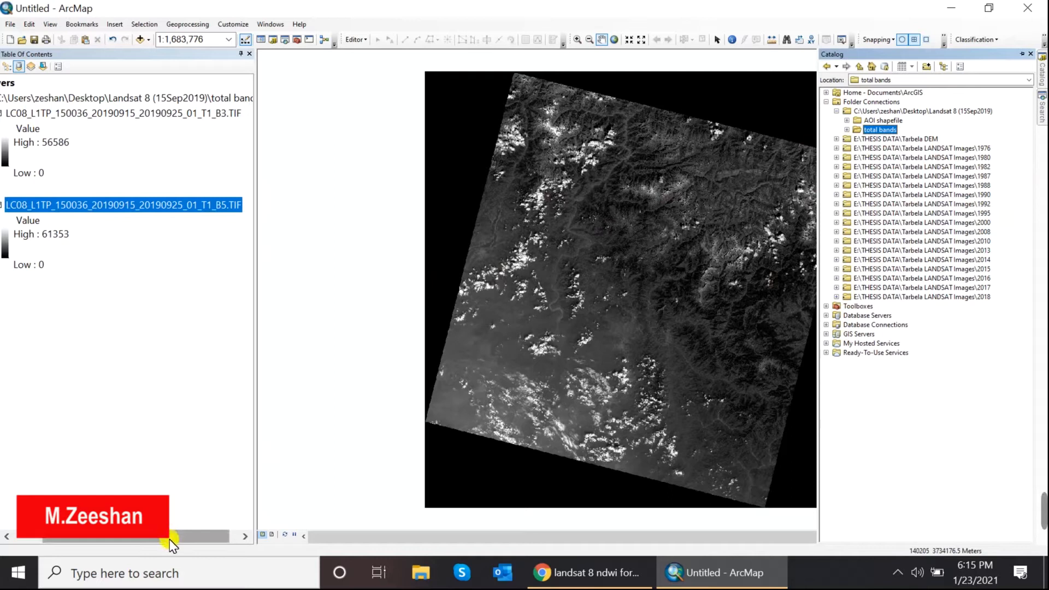
left_click_drag(169, 540, 119, 539)
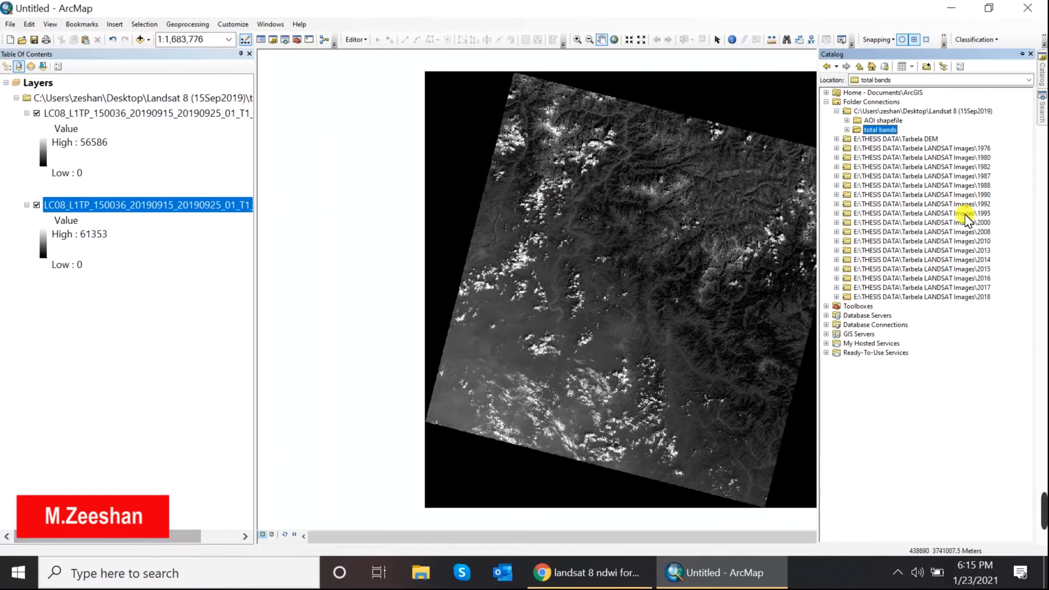
left_click(835, 111)
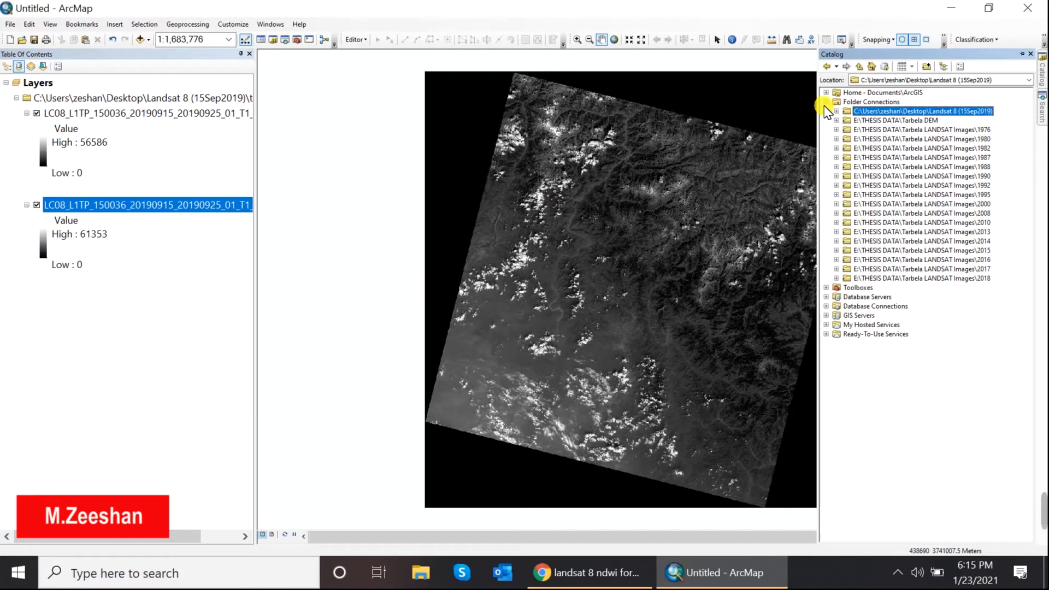
left_click(826, 101)
Step: Search the tools for "MAP ALGEBRA" and open the Raster Calculator (Spatial Analyst)
left_click(1041, 117)
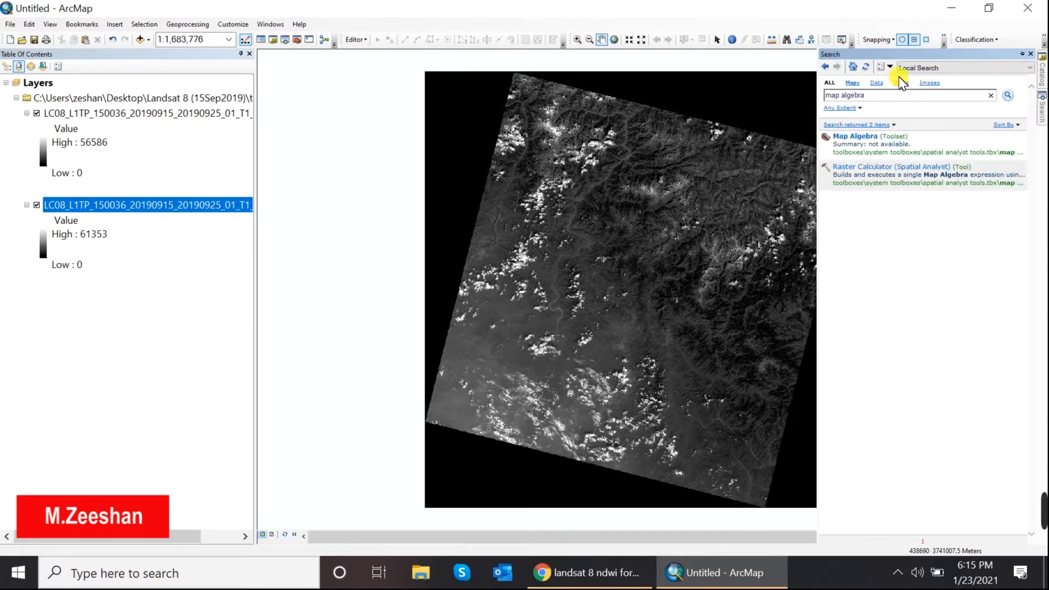
left_click_drag(868, 96, 818, 102)
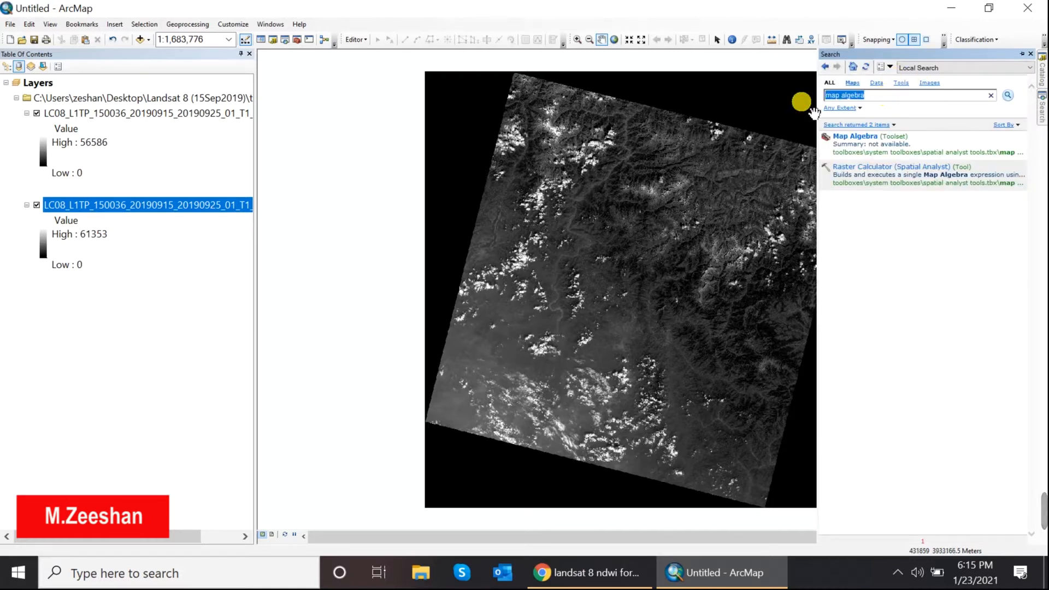
type("MAP ALGEBRA")
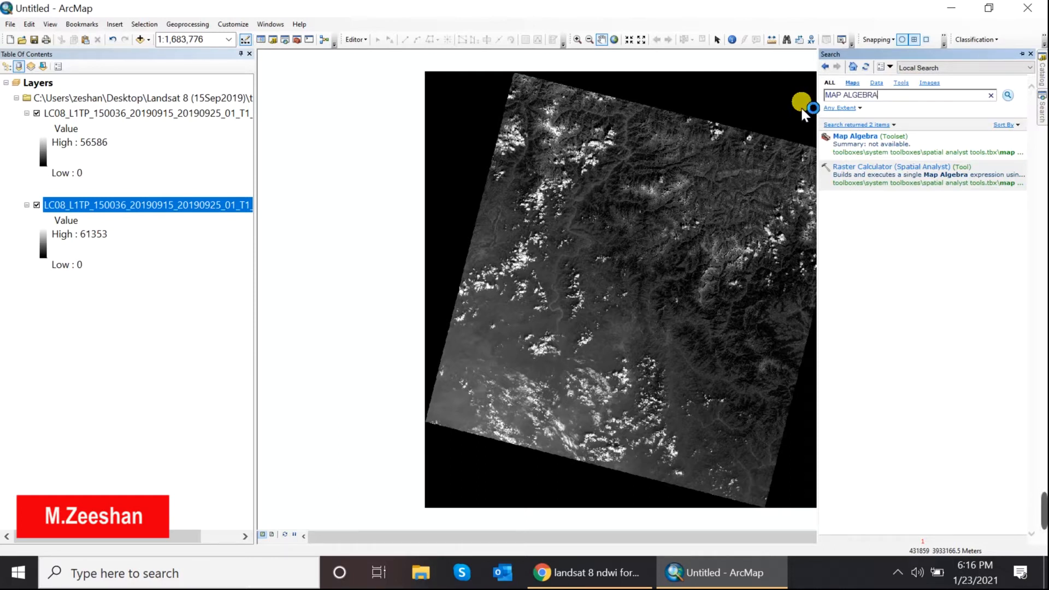
left_click(893, 169)
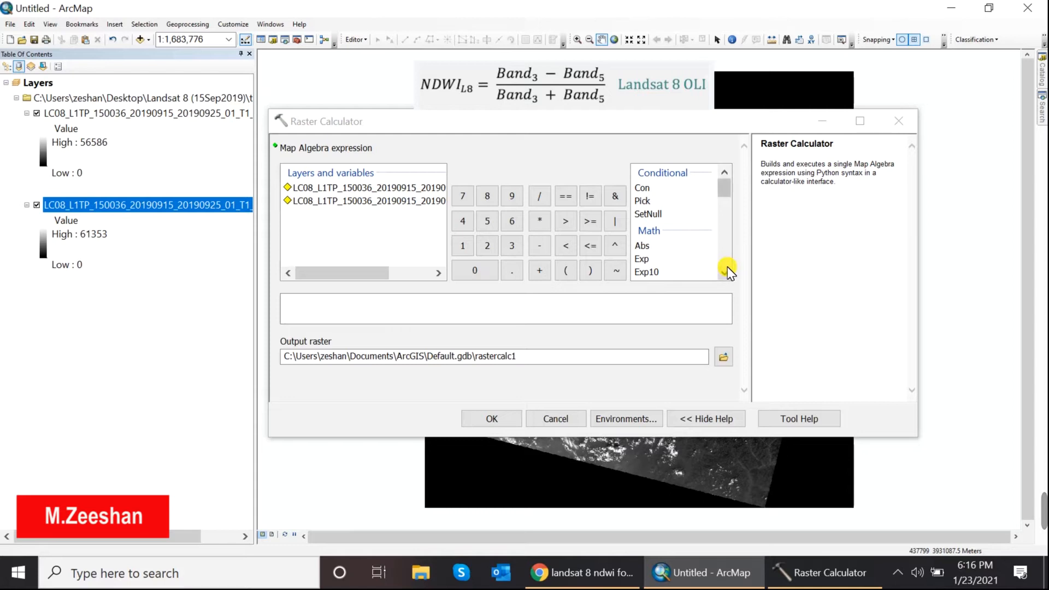
Step: Enter the NDWI numerator in the map algebra expression as Float(B3.TIF - B5.TIF), using the two band layers
left_click(726, 268)
left_click(726, 267)
left_click(727, 268)
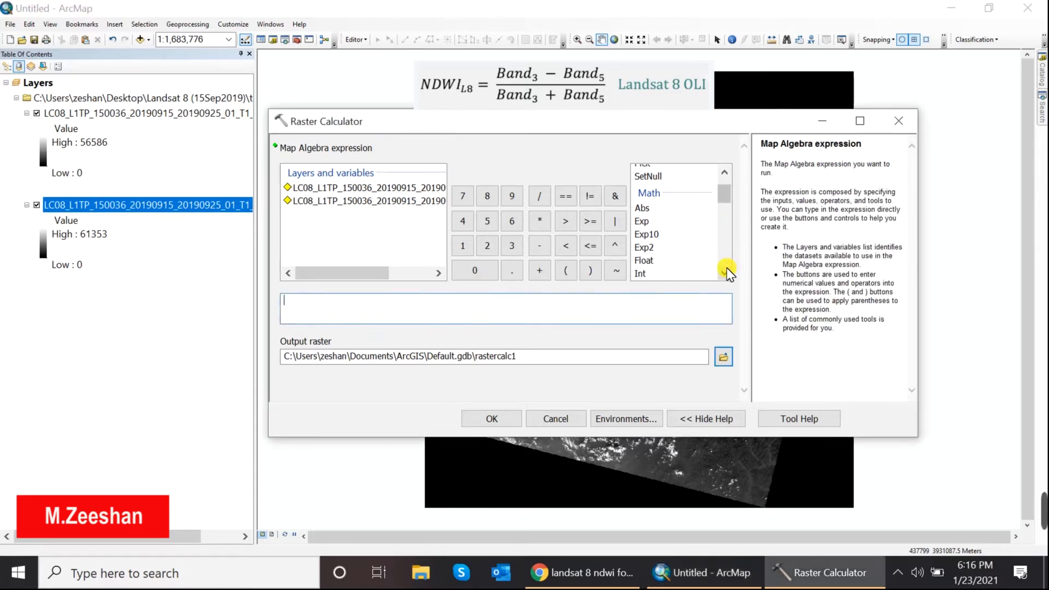
double_click(648, 261)
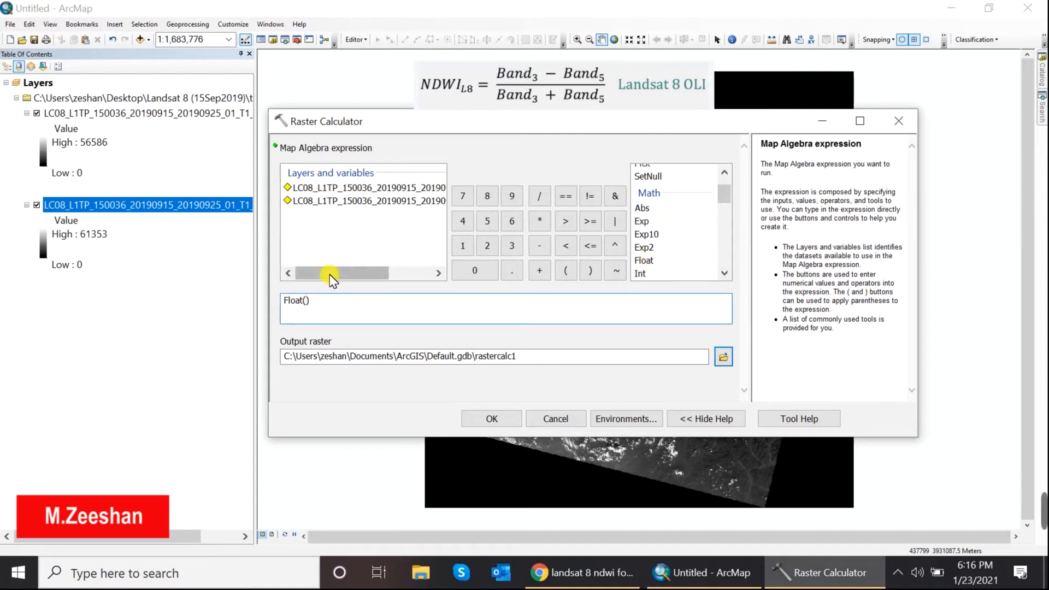
left_click_drag(330, 274, 398, 278)
double_click(354, 188)
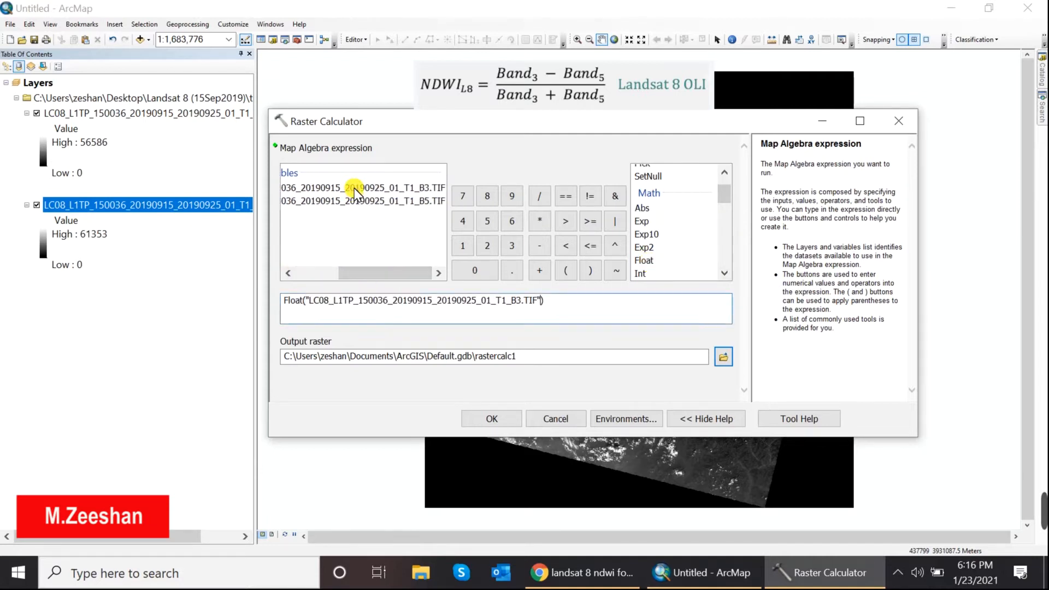
left_click(540, 247)
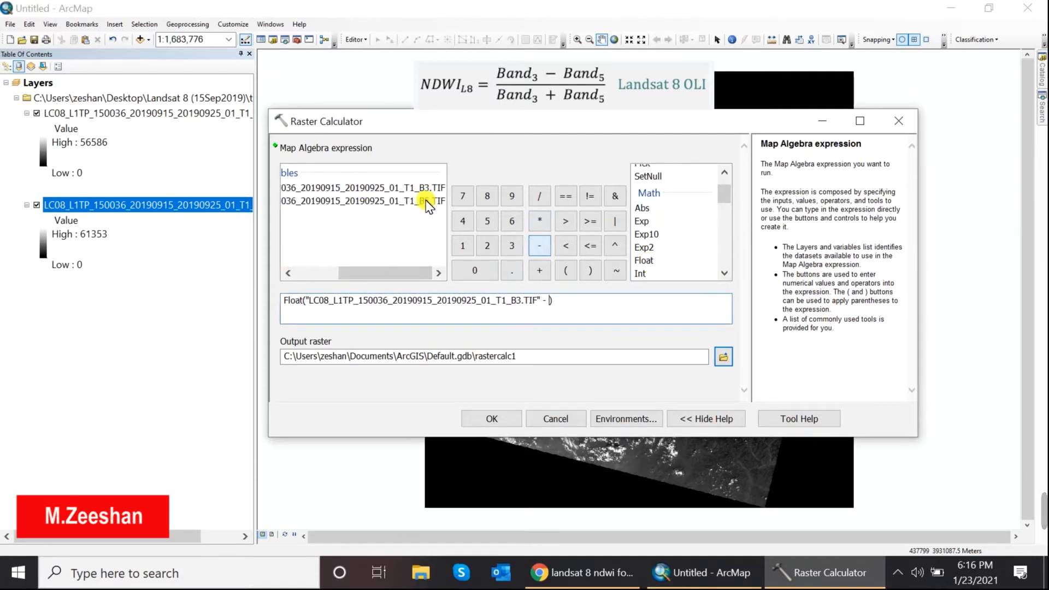
double_click(384, 201)
left_click(546, 320)
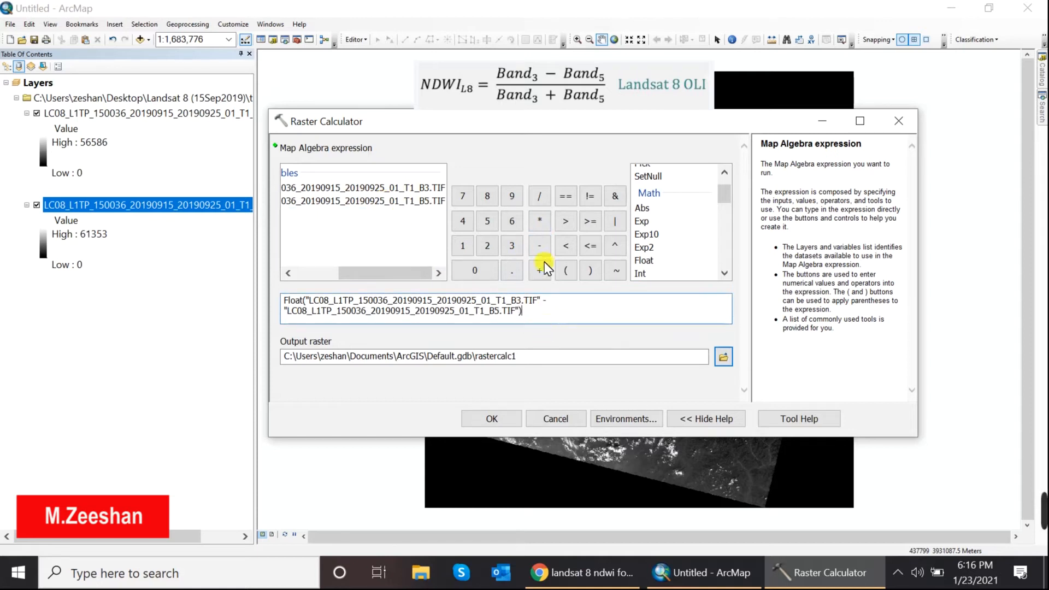
Step: Append the denominator to the expression as / Float(B3.TIF + B5.TIF), using the two band layers
left_click(537, 201)
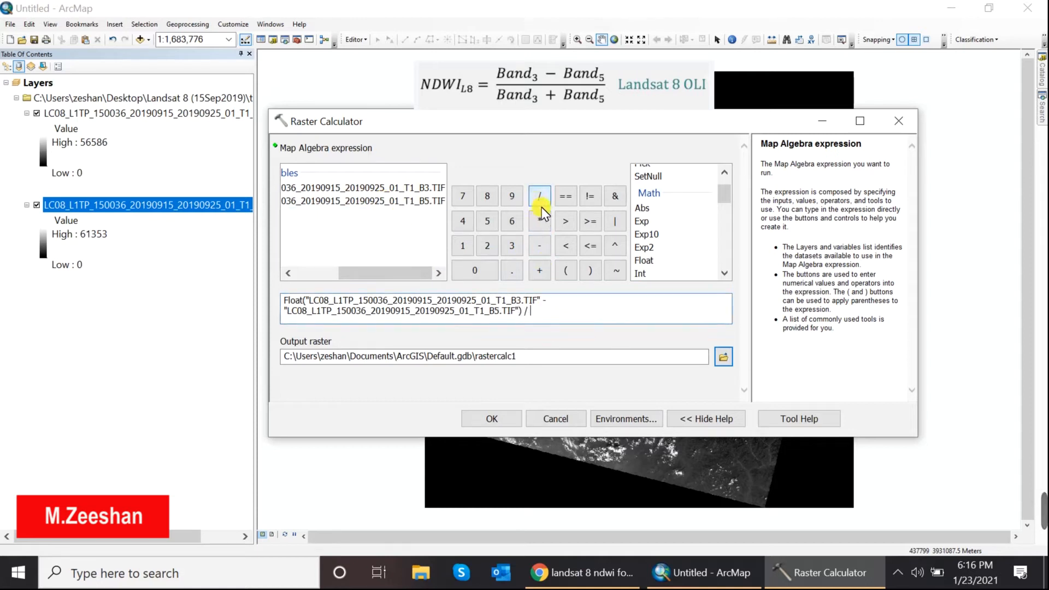
double_click(644, 260)
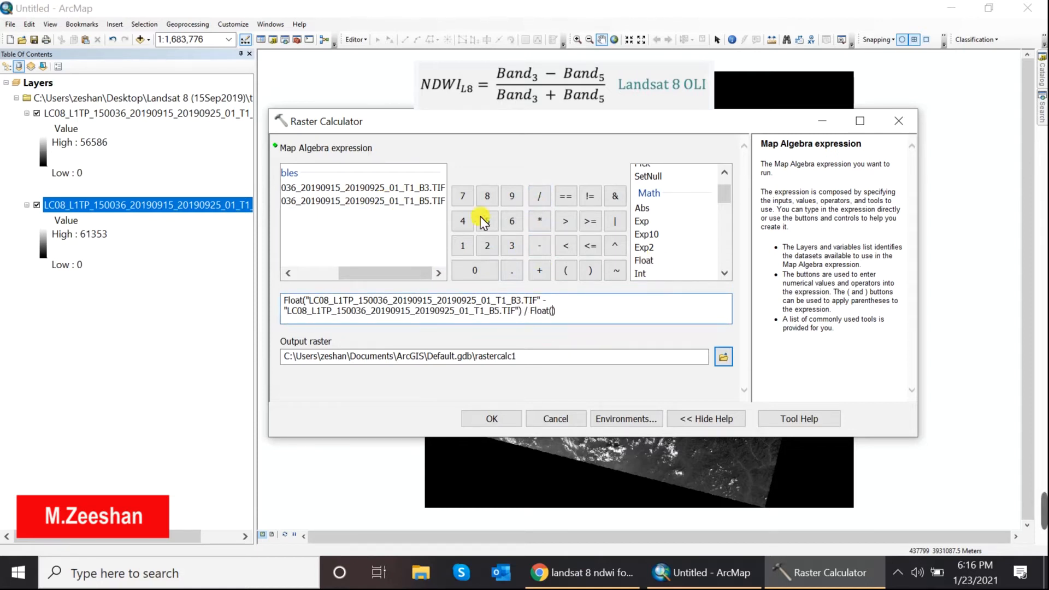
double_click(376, 187)
left_click(540, 270)
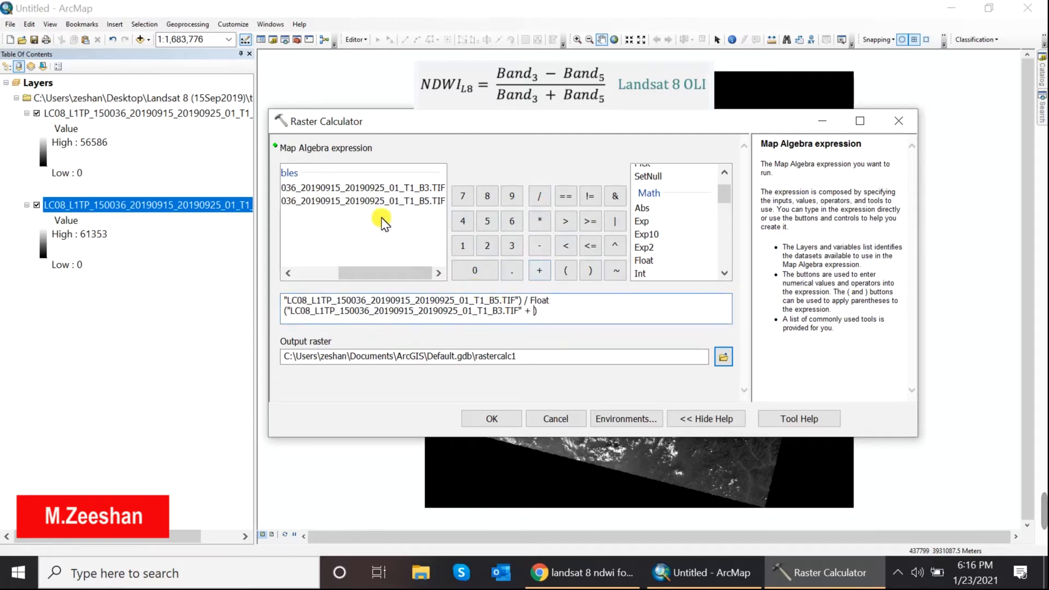
double_click(366, 201)
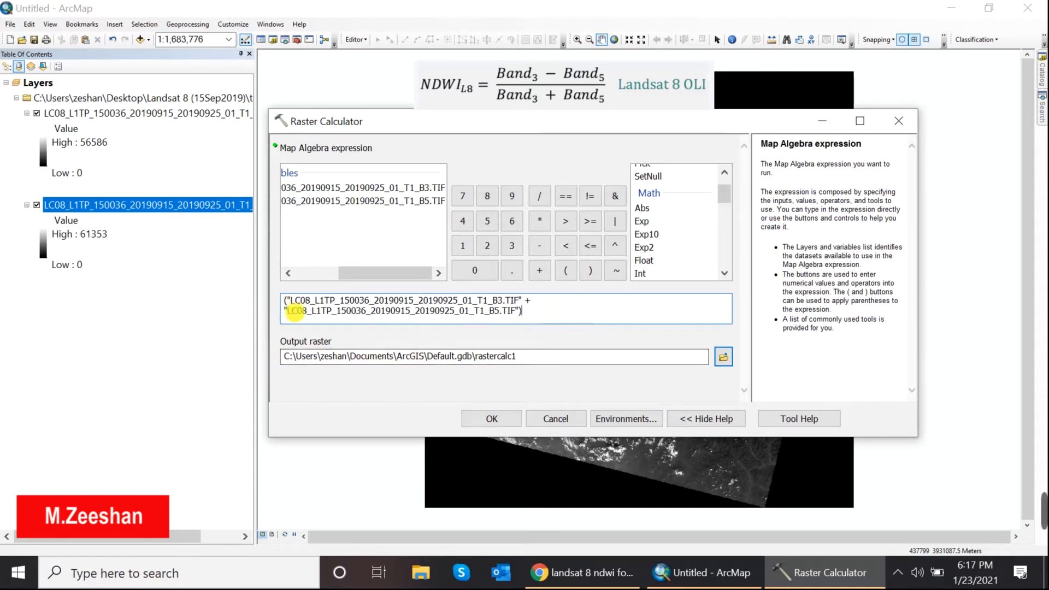
Step: Set the output raster to NDWI.TIF in the Landsat 8 (15Sep2019) folder and run the calculation
left_click(724, 357)
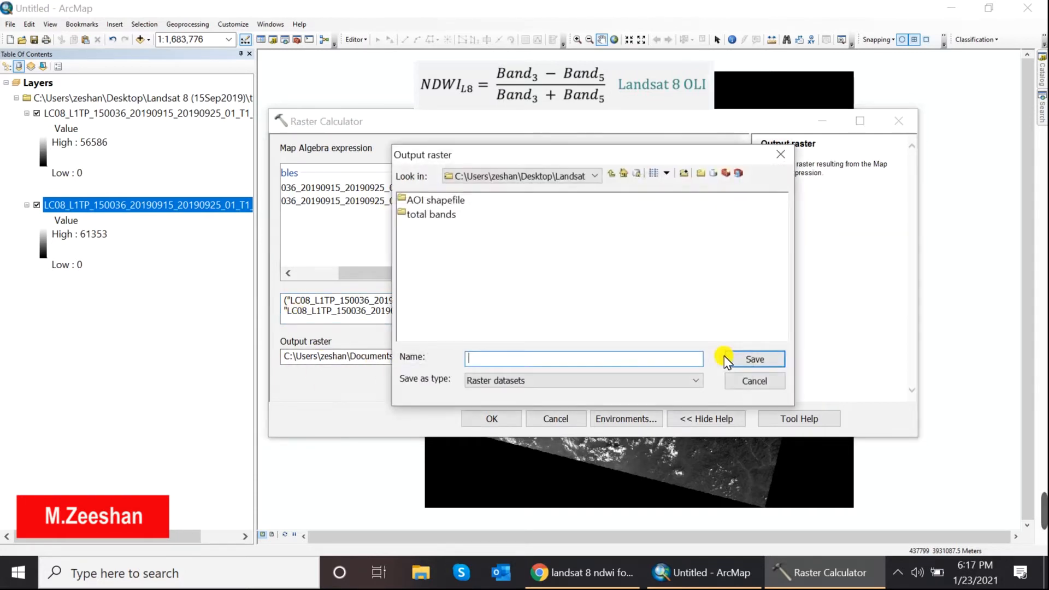
left_click(613, 172)
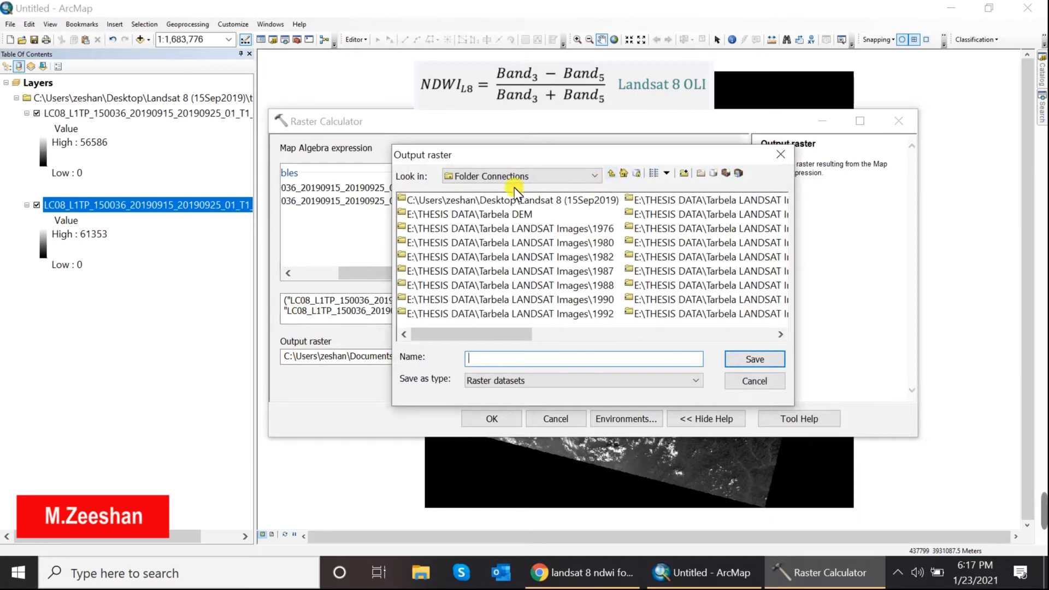
left_click(465, 199)
double_click(465, 199)
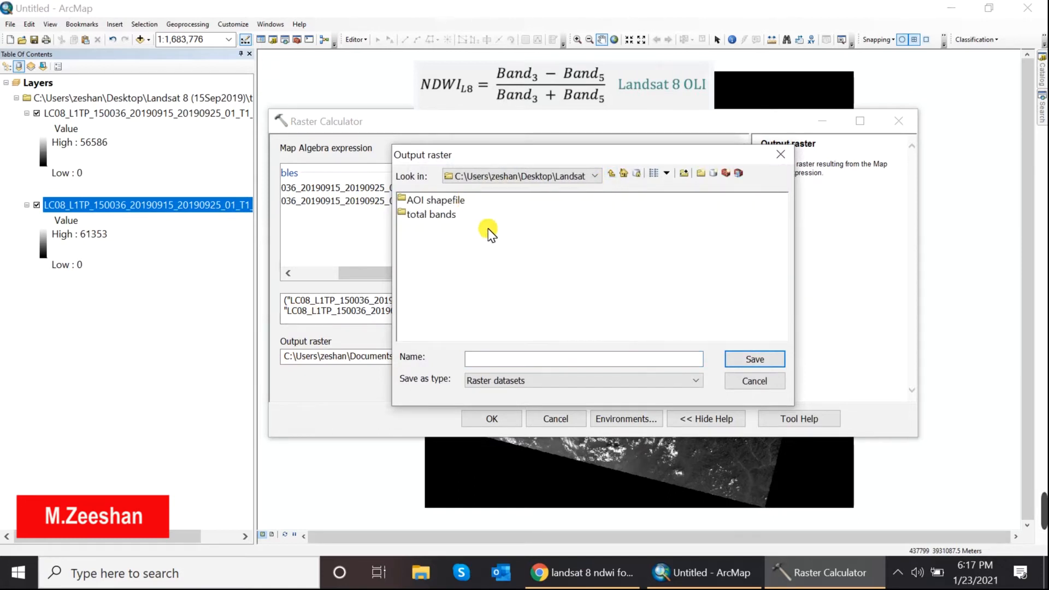
left_click(538, 360)
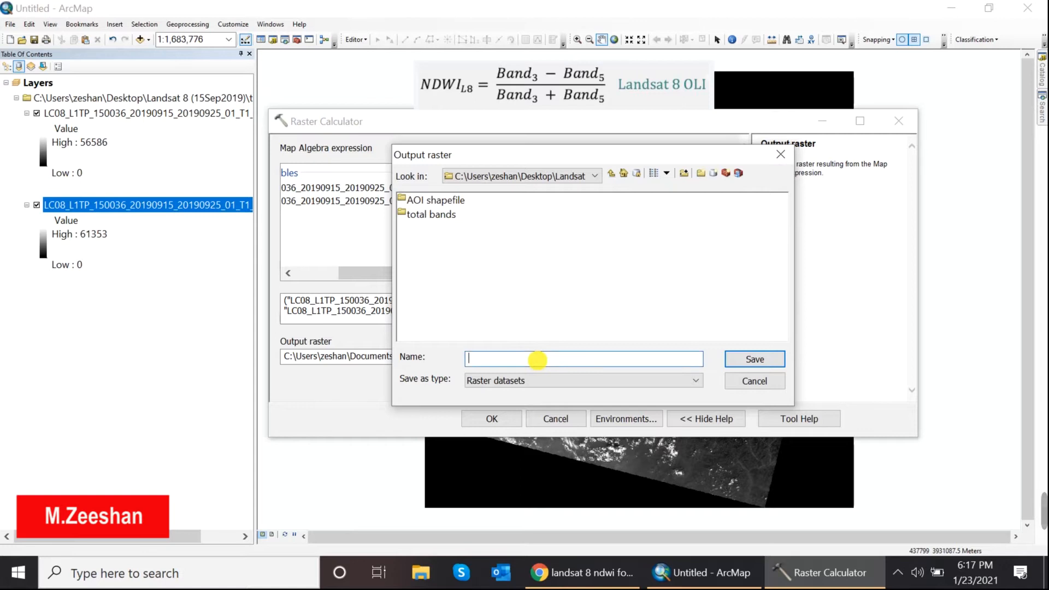
type("NDWI")
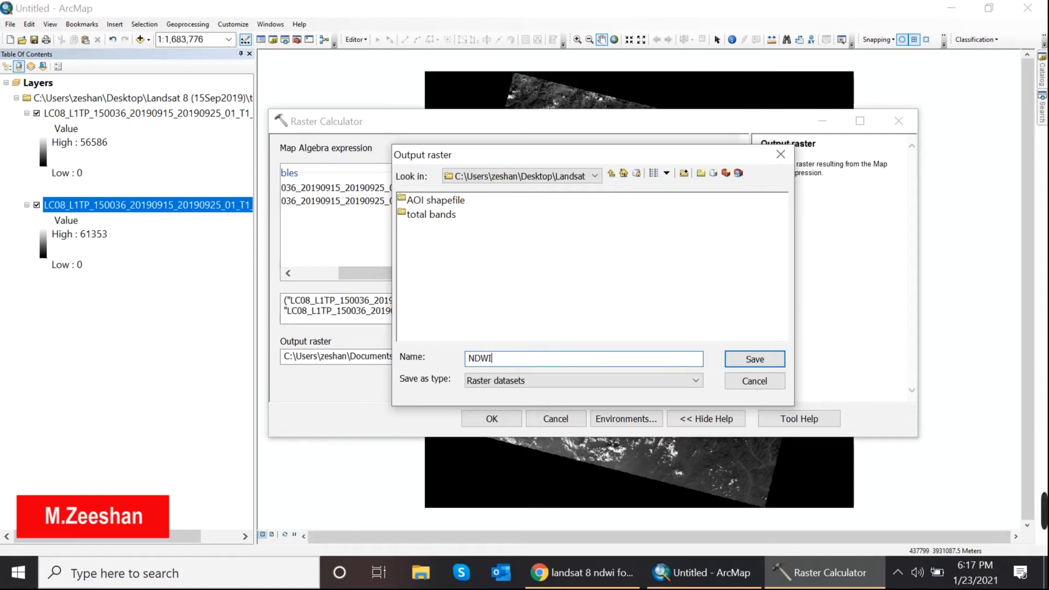
type(".TIF")
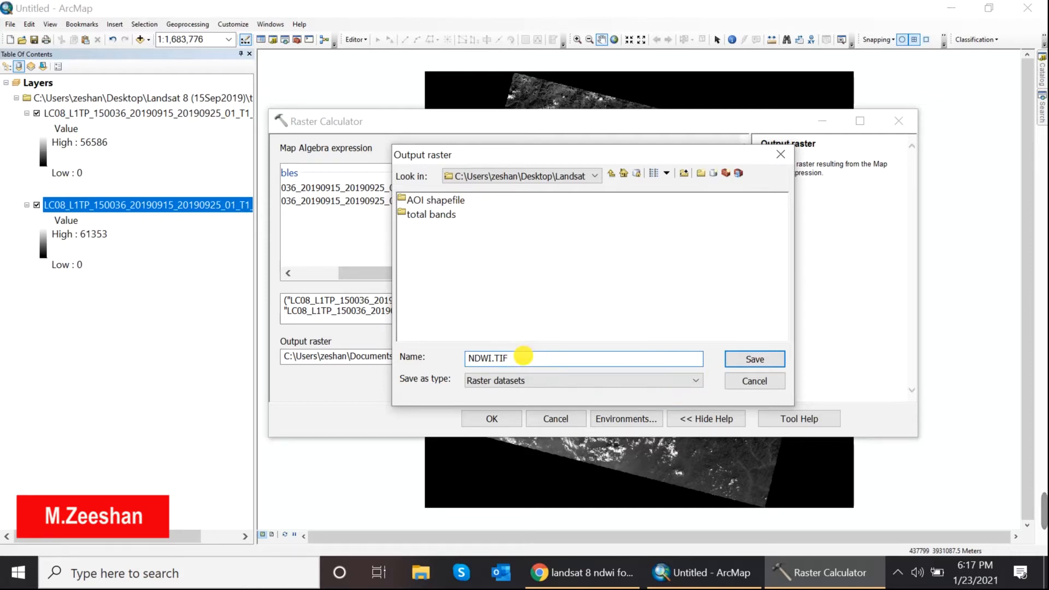
left_click(767, 361)
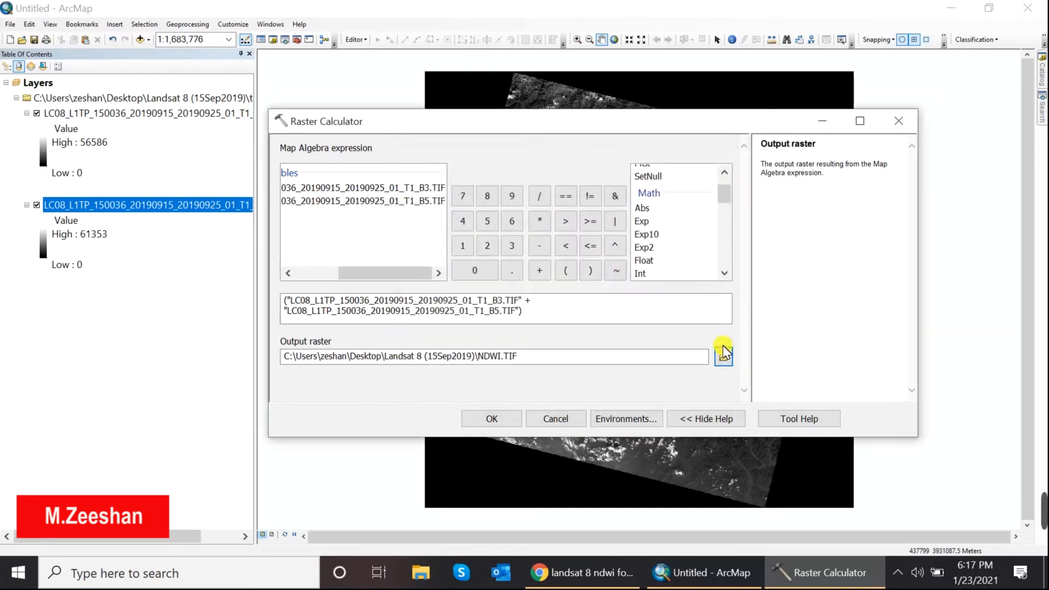
left_click(495, 419)
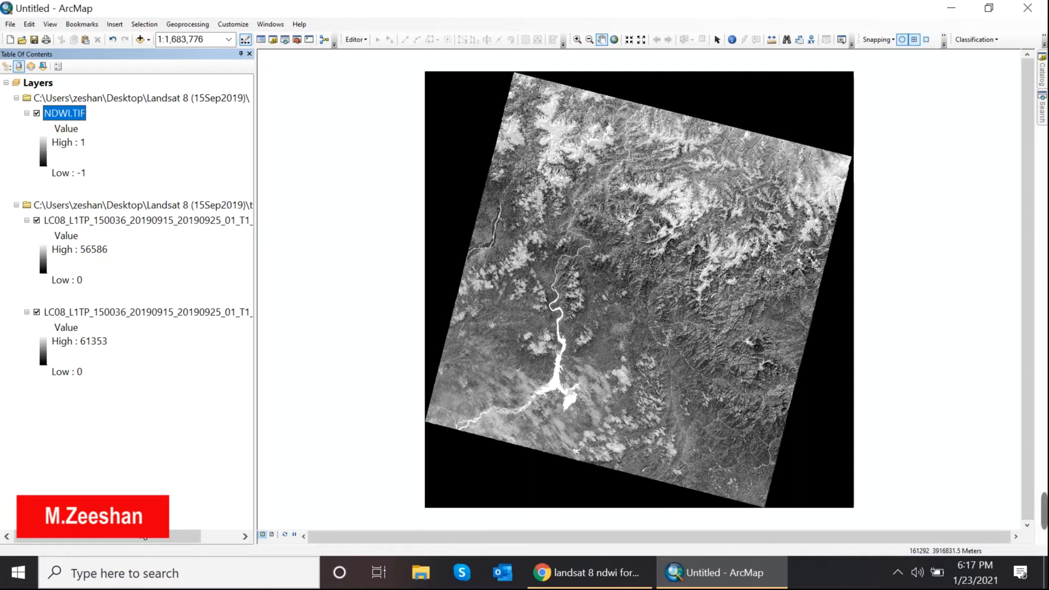
Step: Turn off the band 3 and band 5 layers and collapse their total bands group in the table of contents
mouse_move(145, 538)
left_mouse_down()
mouse_move(190, 537)
mouse_move(147, 535)
left_mouse_up()
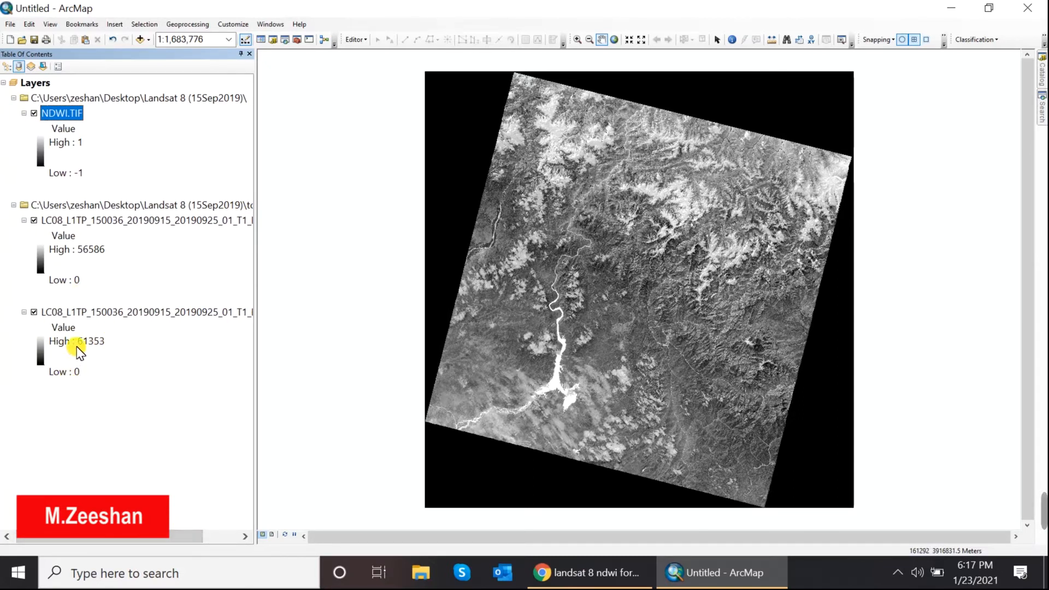
left_click(34, 312)
left_click(34, 220)
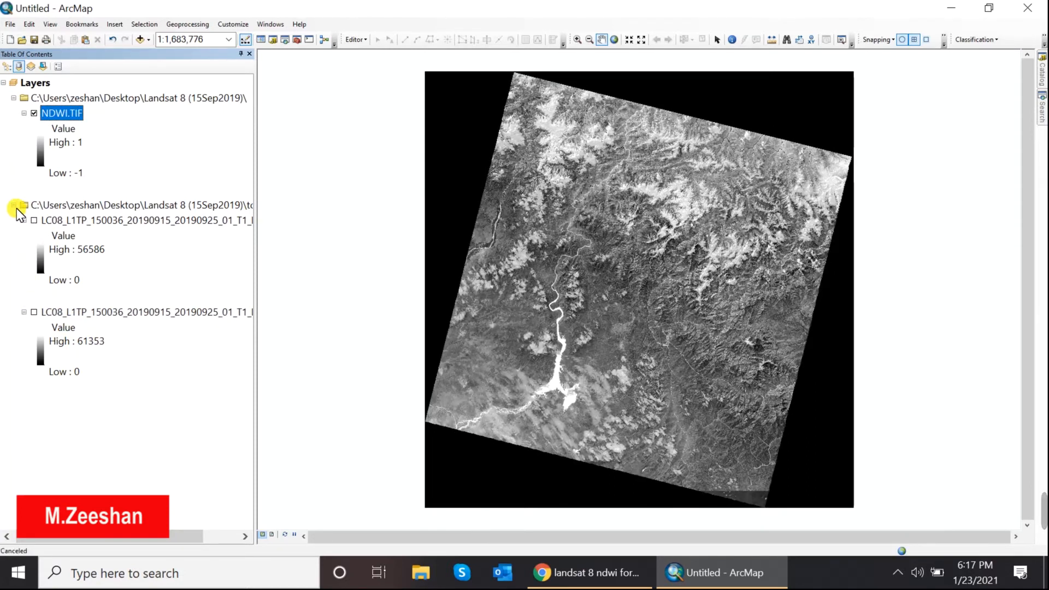
left_click(13, 206)
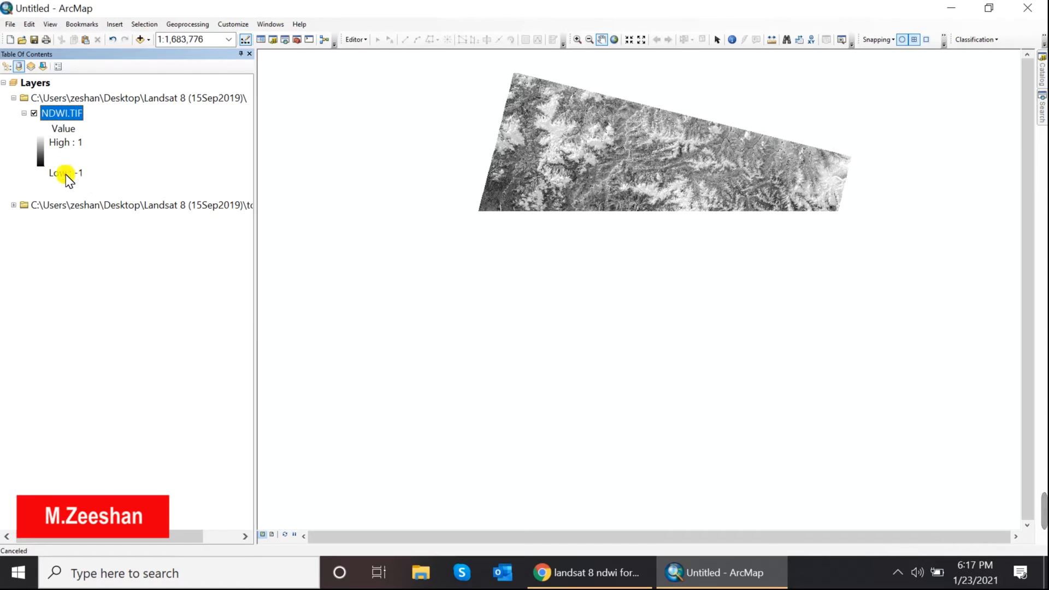
Step: Compare the band 3 layer with the NDWI raster, leaving the band layer off and its total bands group collapsed
left_click(13, 205)
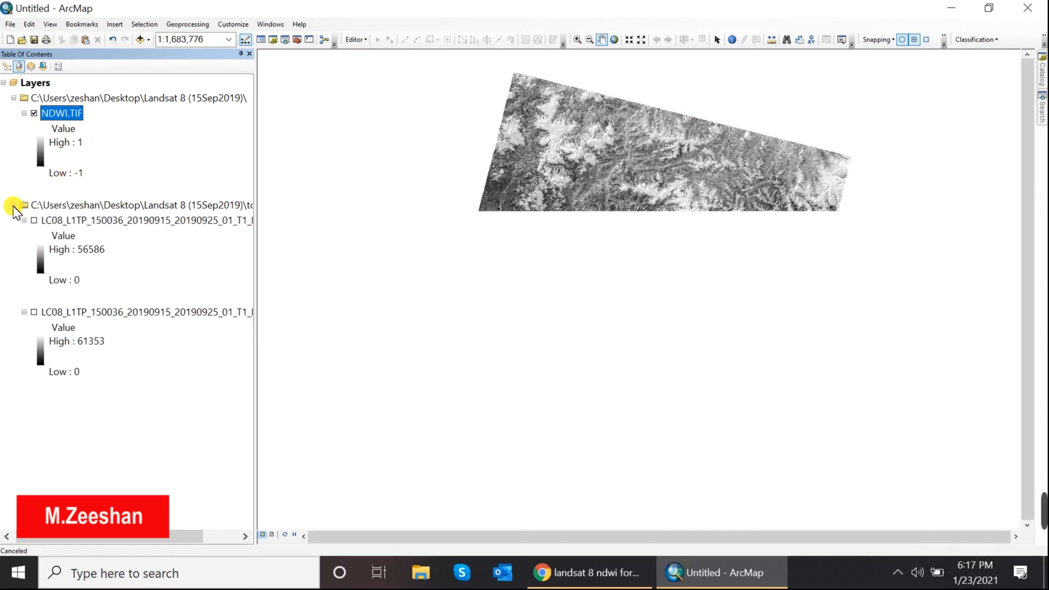
left_click(33, 220)
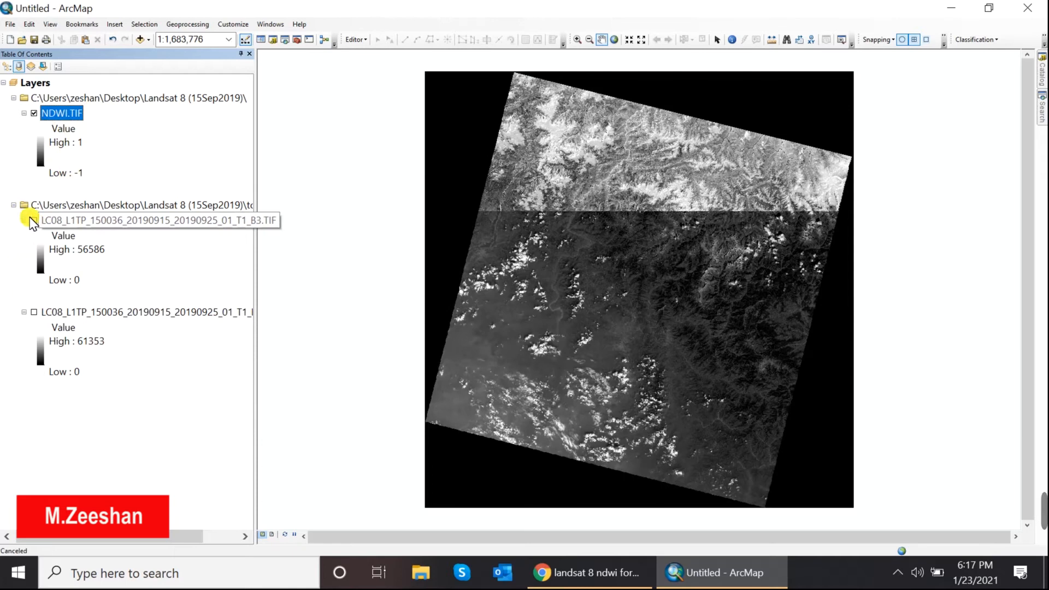
left_click(14, 205)
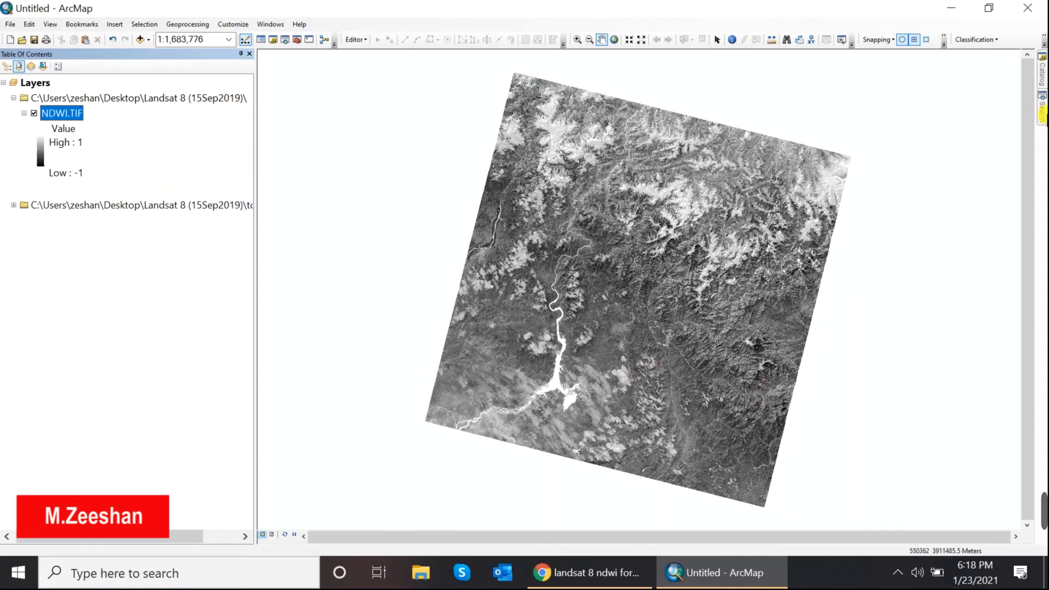
Step: Search the tools for "extract by attribute" and open the Extract by Attributes (Spatial Analyst) tool
left_click(1041, 113)
left_click_drag(917, 95, 811, 94)
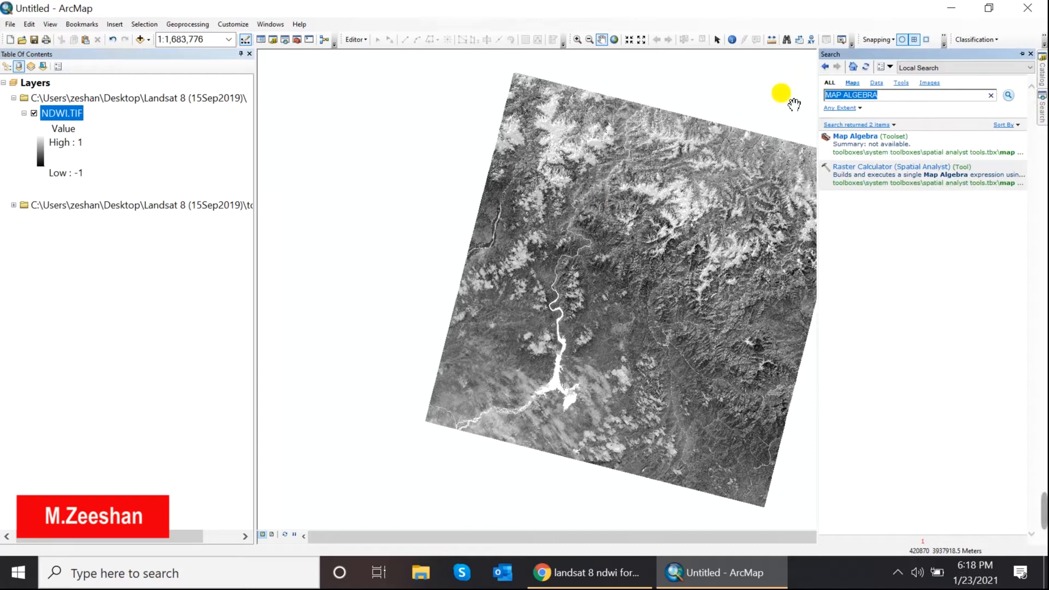
type("extract by attribu")
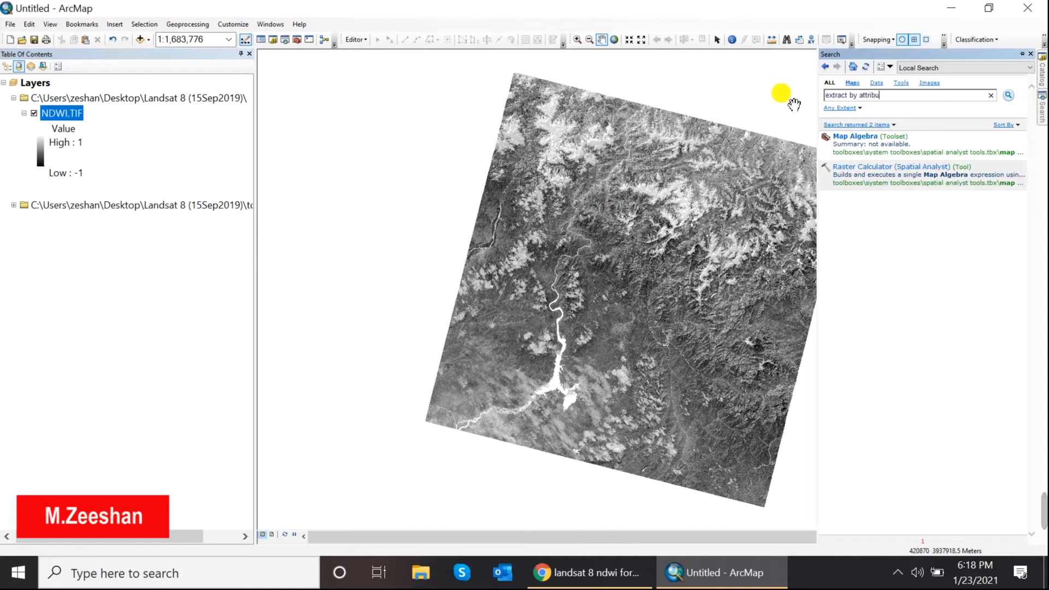
type("te")
key("Return")
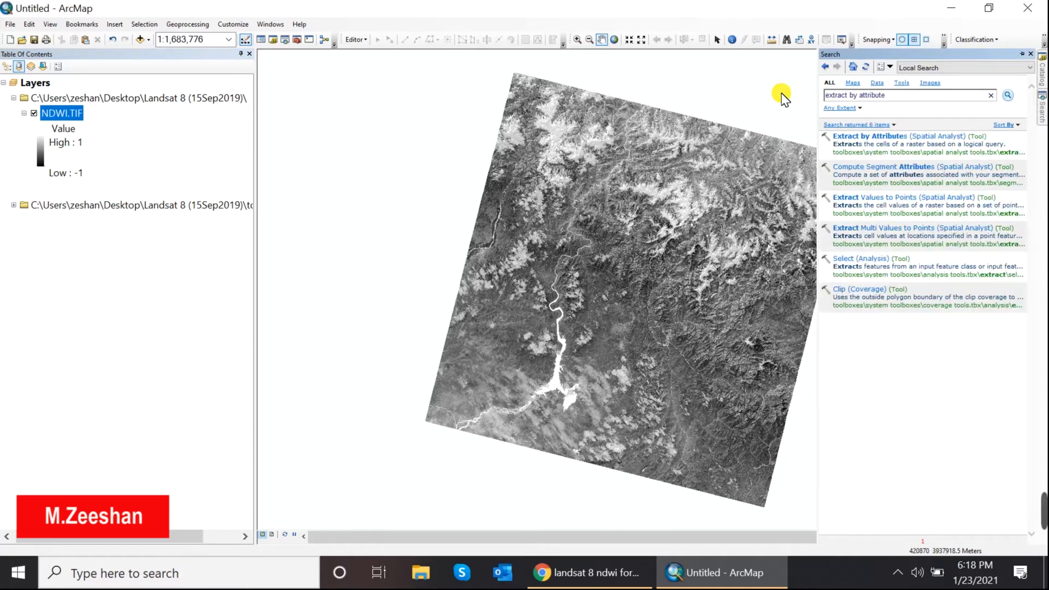
left_click(849, 135)
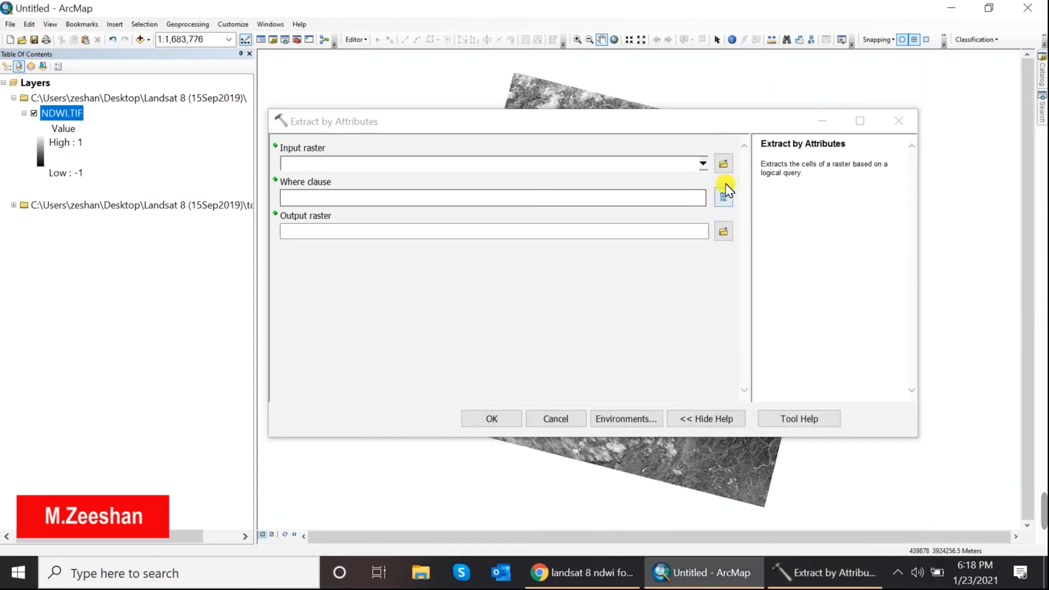
Step: Set the input raster of Extract by Attributes to NDWI.TIF from the Landsat 8 (15Sep2019) folder
left_click(724, 164)
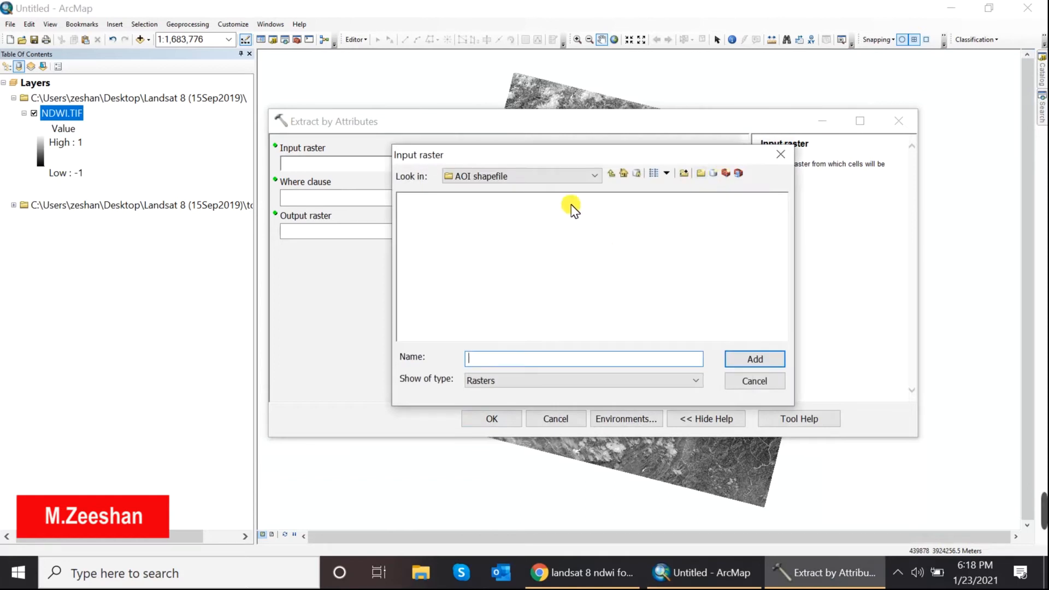
left_click(609, 174)
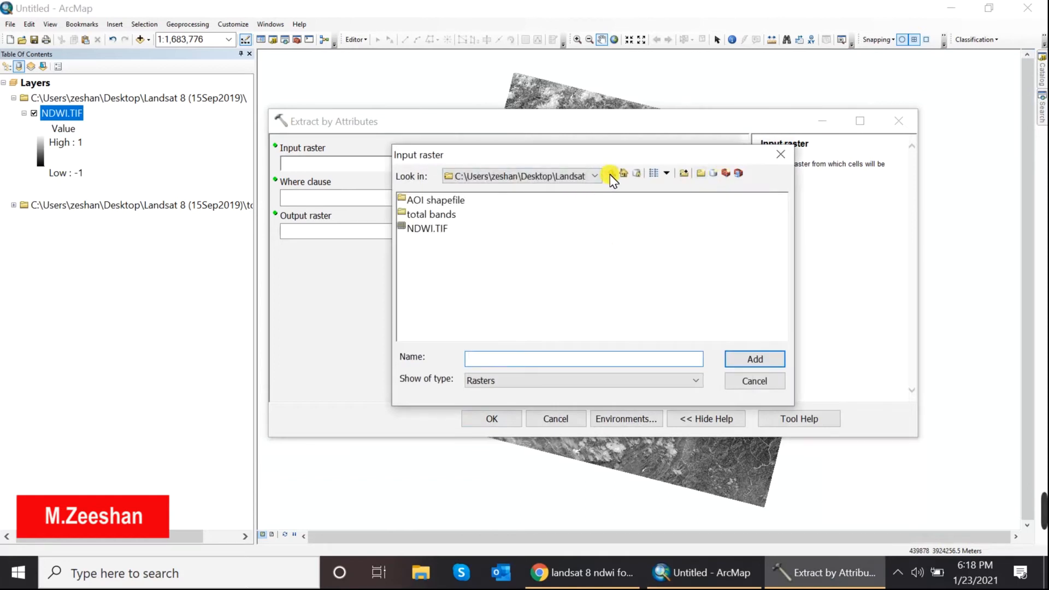
left_click(437, 229)
left_click(740, 362)
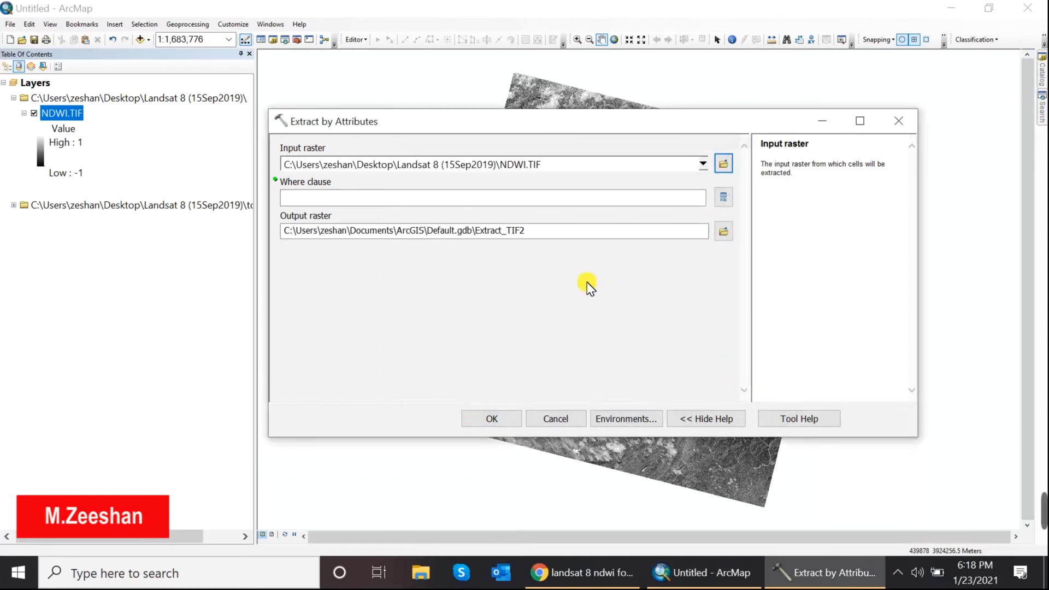
Step: Build the where clause "value" >= 0 for the extraction in the Query Builder
left_click(724, 196)
left_click(512, 341)
type("\"value")
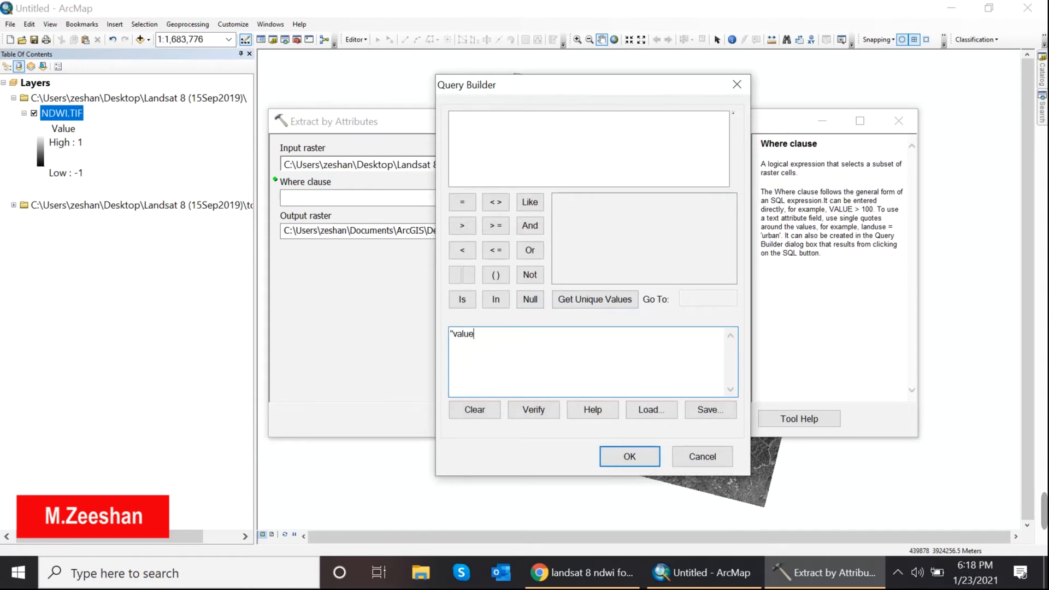
left_click(496, 225)
left_click(631, 370)
type("0")
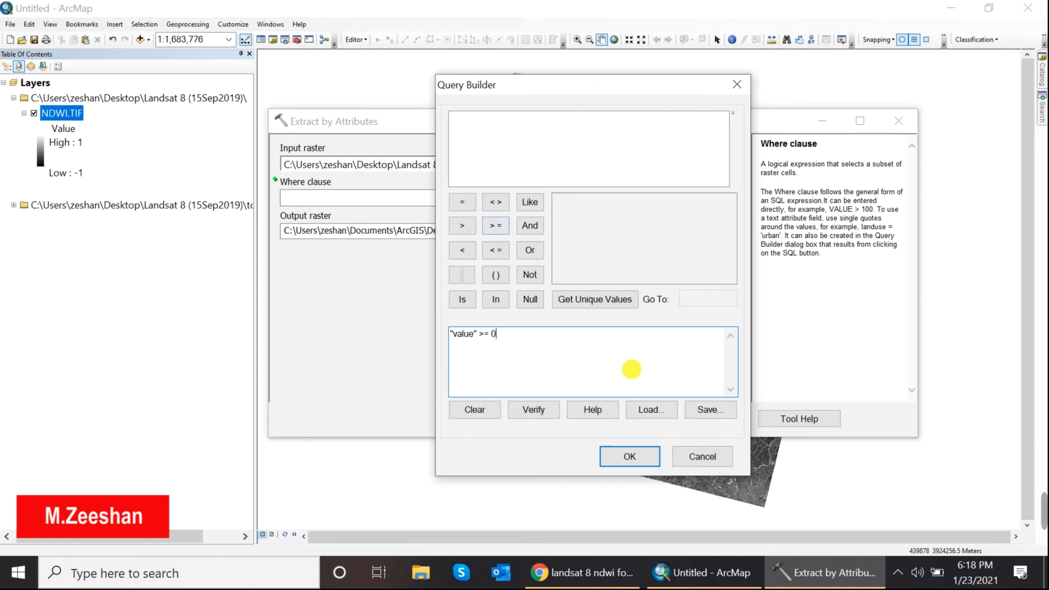
left_click(626, 464)
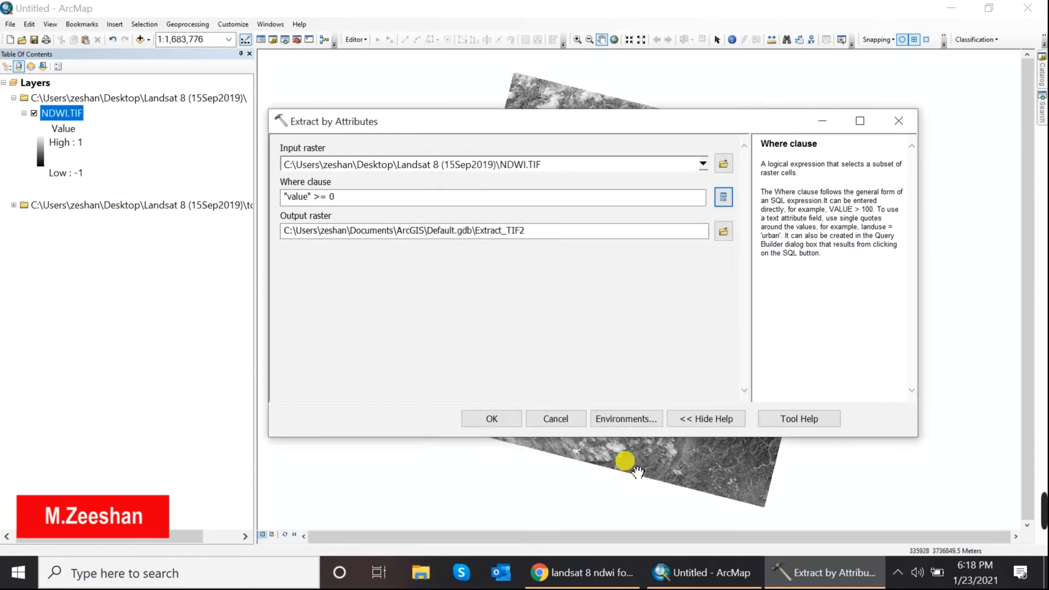
Step: Run the extraction to ThresholdNDWI.TIF in the Landsat 8 (15Sep2019) folder and turn off the NDWI.TIF layer
left_click(722, 232)
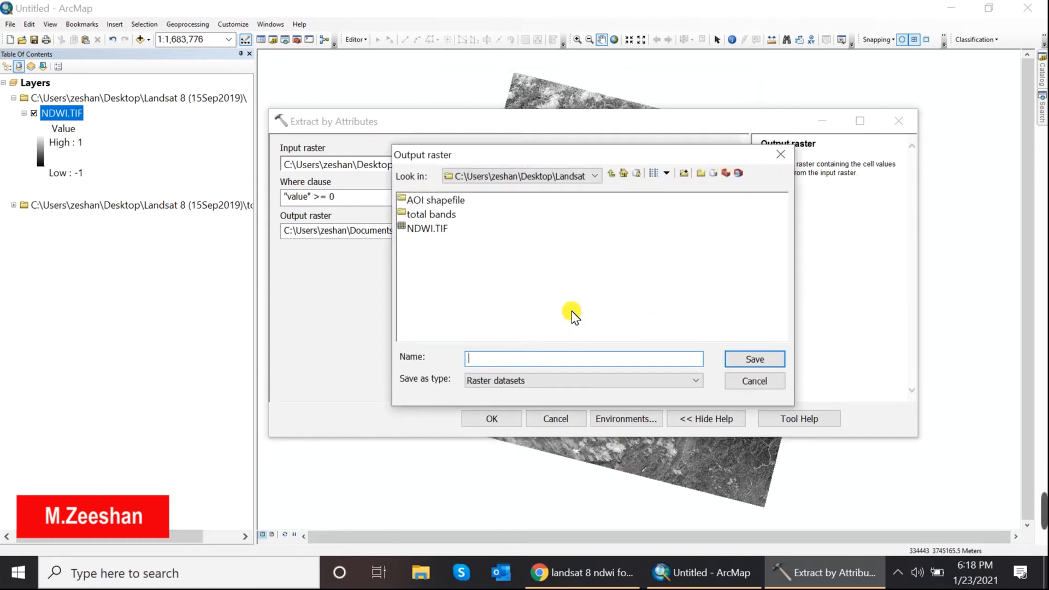
type("T")
type("hresholdNDWI.TIF")
key("Return")
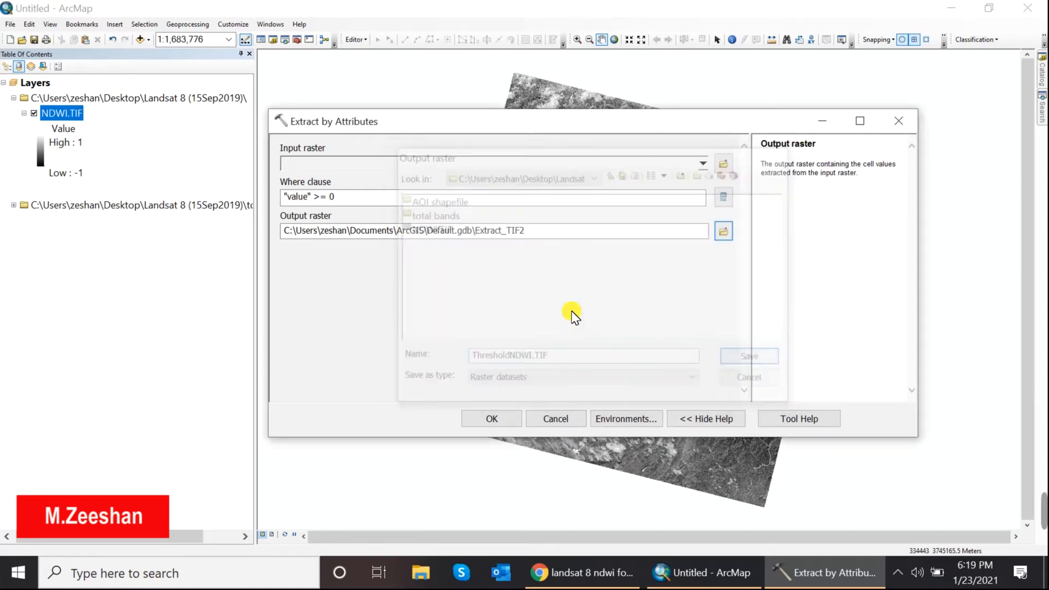
left_click(514, 418)
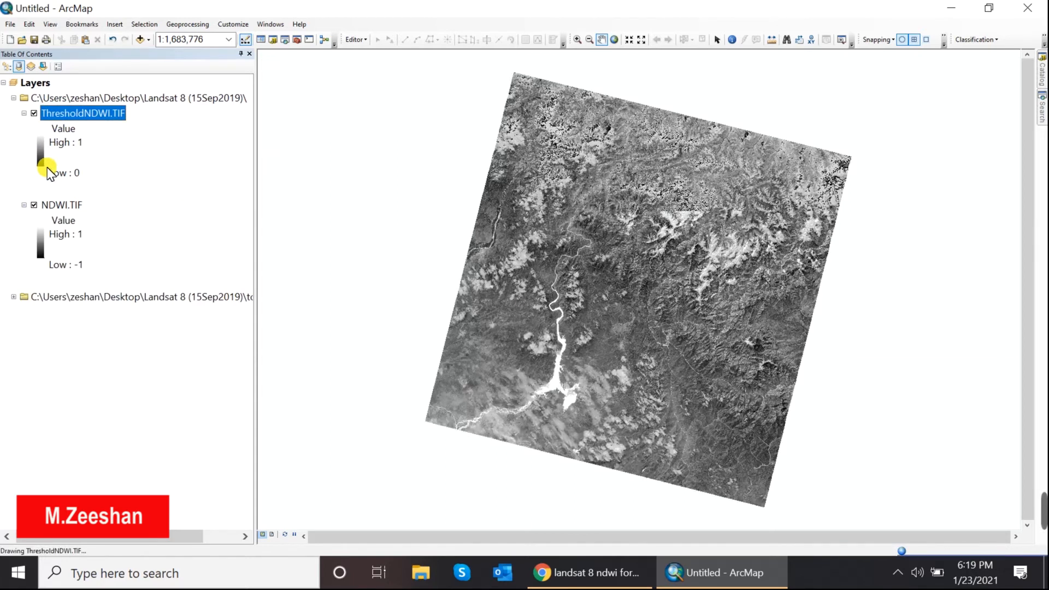
left_click(34, 205)
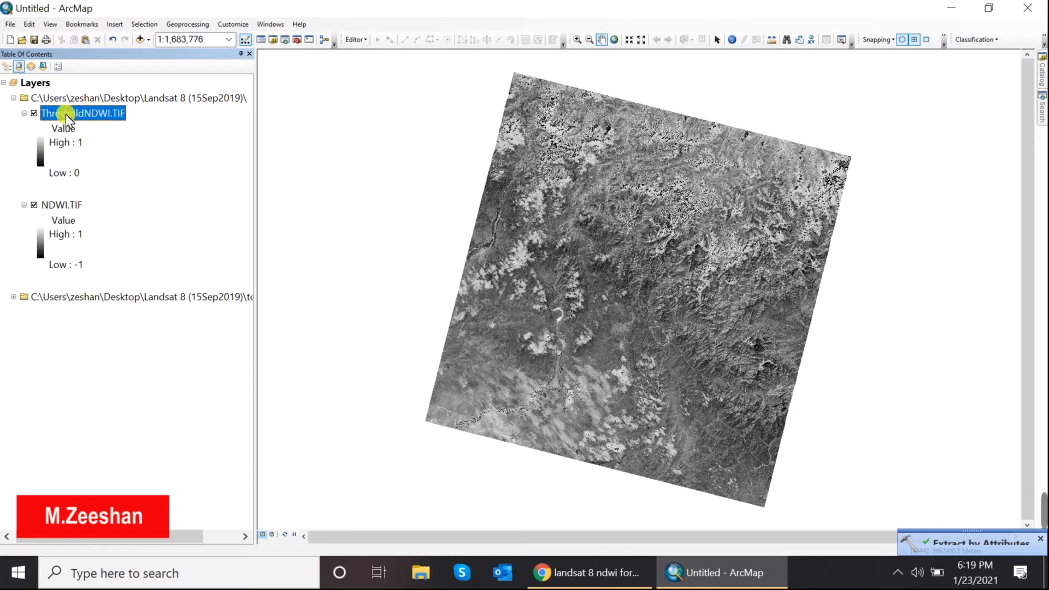
left_click(34, 205)
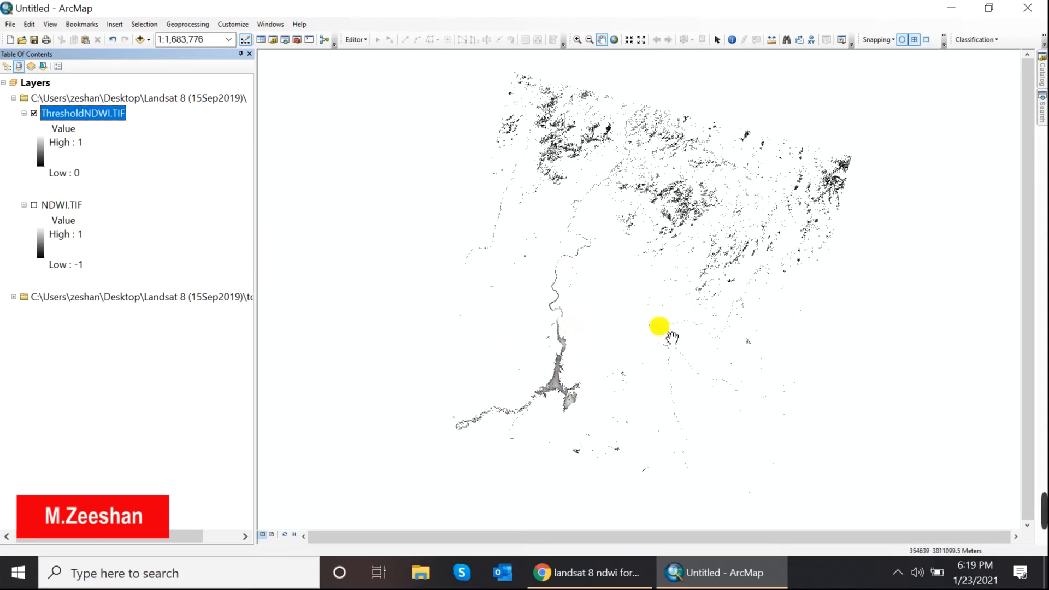
Step: Search the tools for RECLASSIFY and open the Reclassify (Spatial Analyst) tool
left_click(1043, 74)
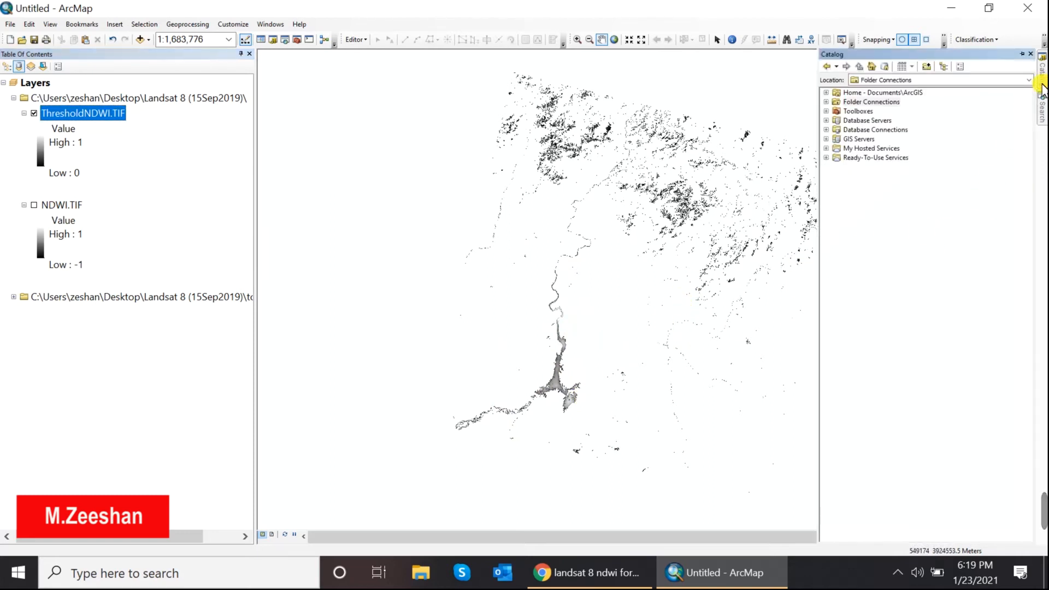
left_click(1042, 112)
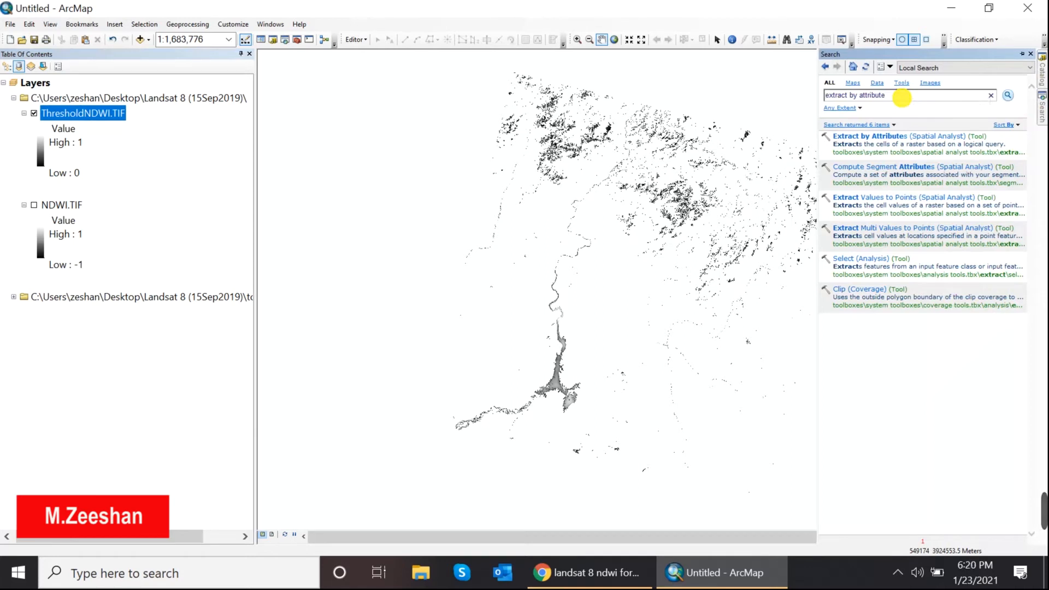
left_click(902, 97)
type("RECLASSIFY")
key("Return")
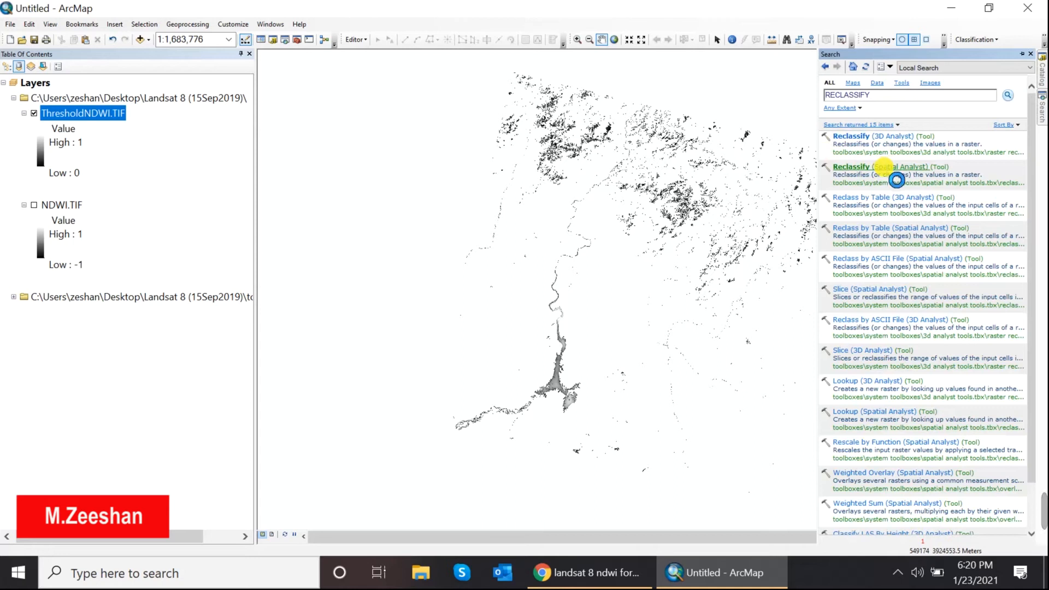
double_click(896, 179)
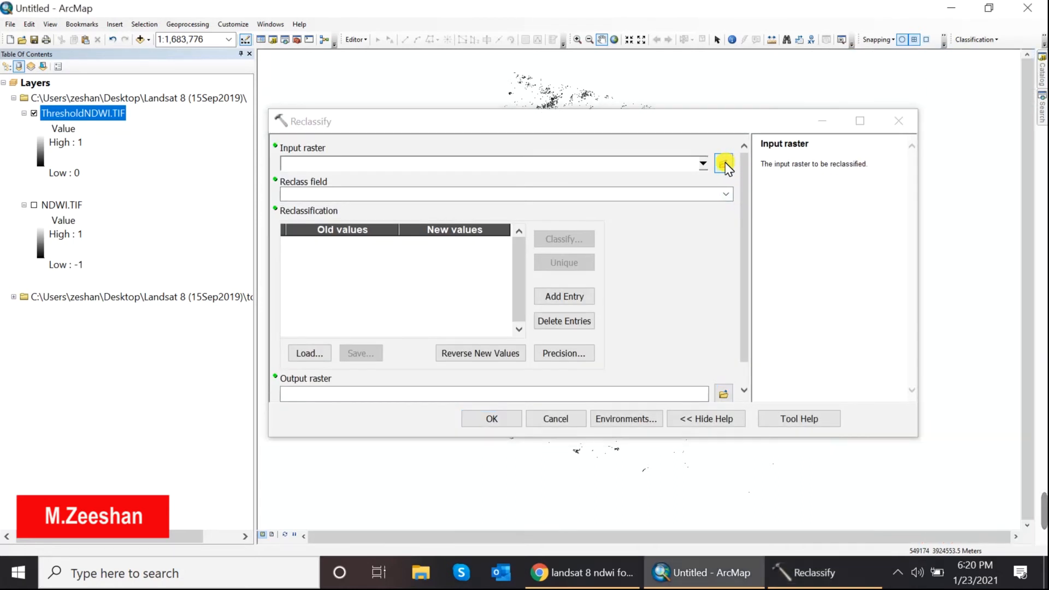
Step: Set the input raster of Reclassify to ThresholdNDWI.TIF from the Landsat 8 (15Sep2019) folder
left_click(723, 166)
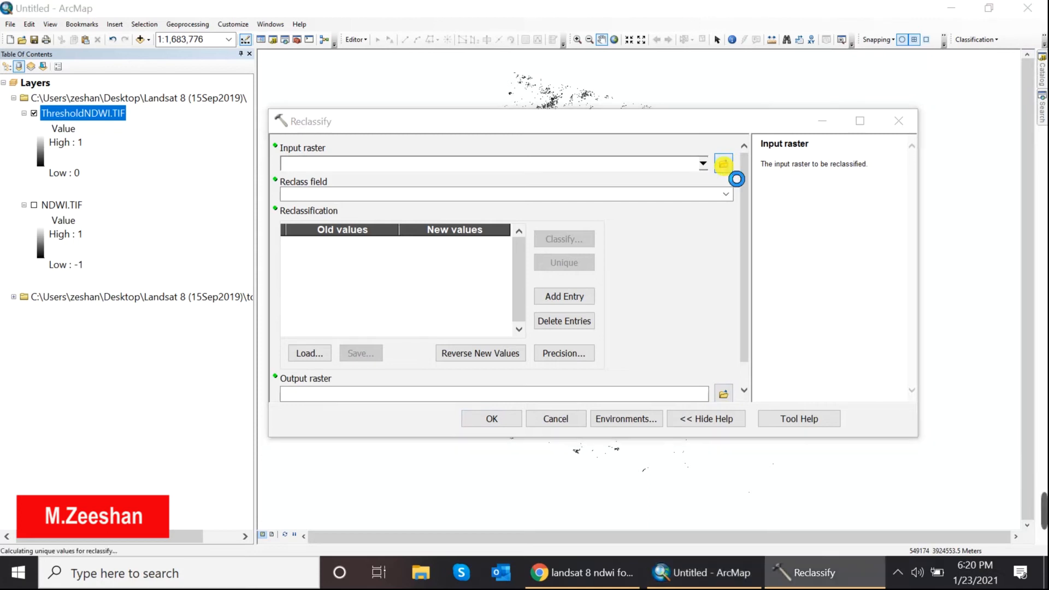
left_click(435, 247)
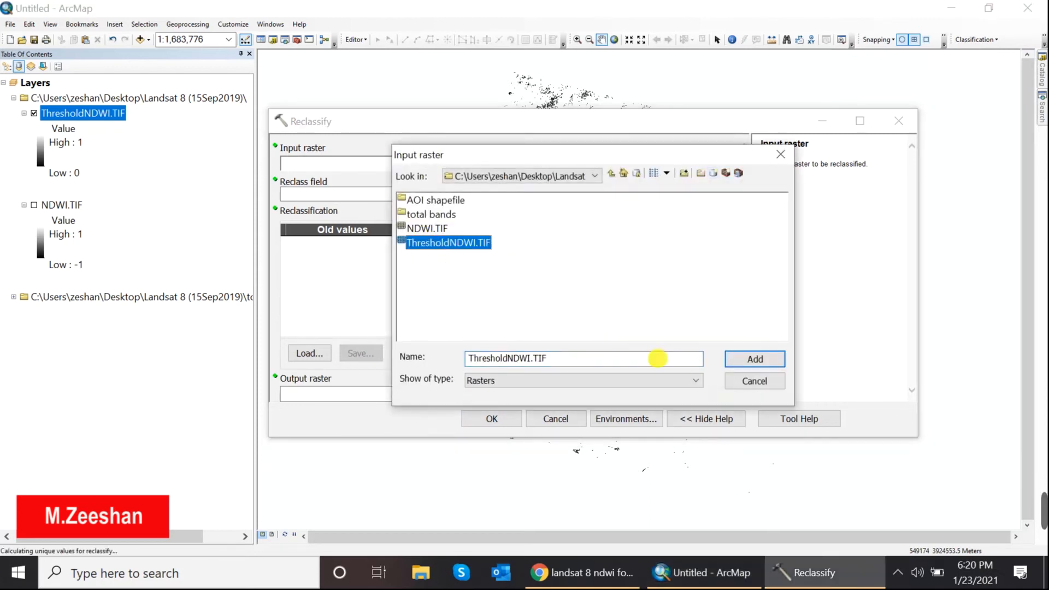
left_click(753, 359)
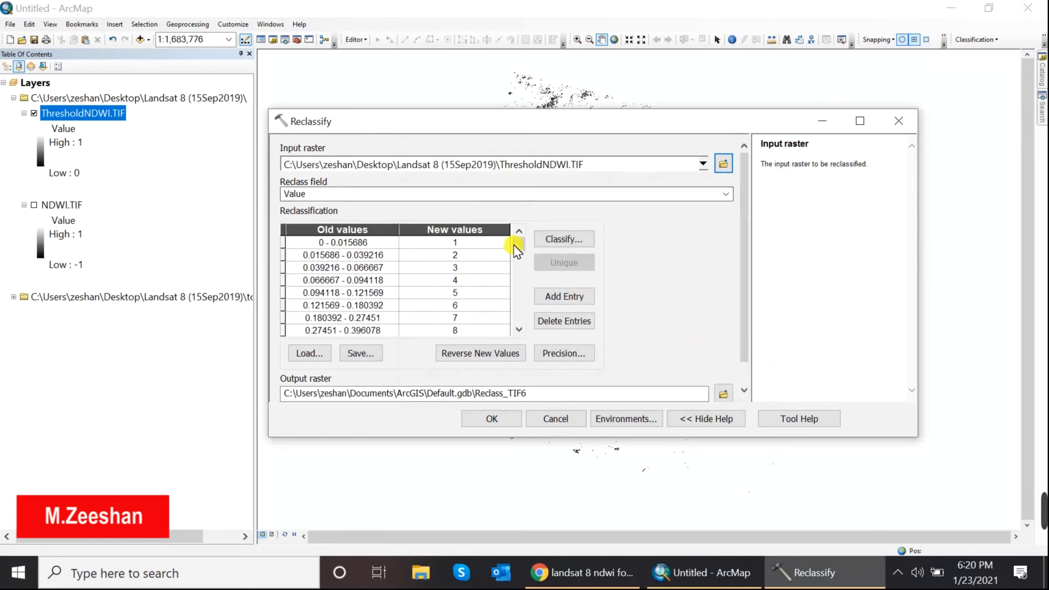
Step: Classify the old raster values into 1 class with the Natural Breaks (Jenks) method
left_click(554, 245)
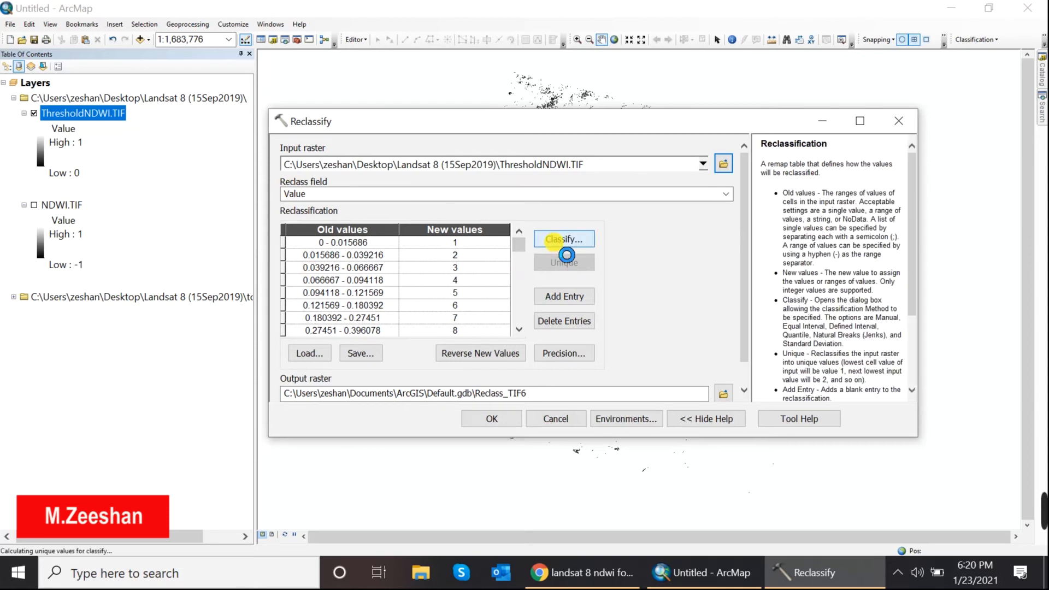
left_click(715, 320)
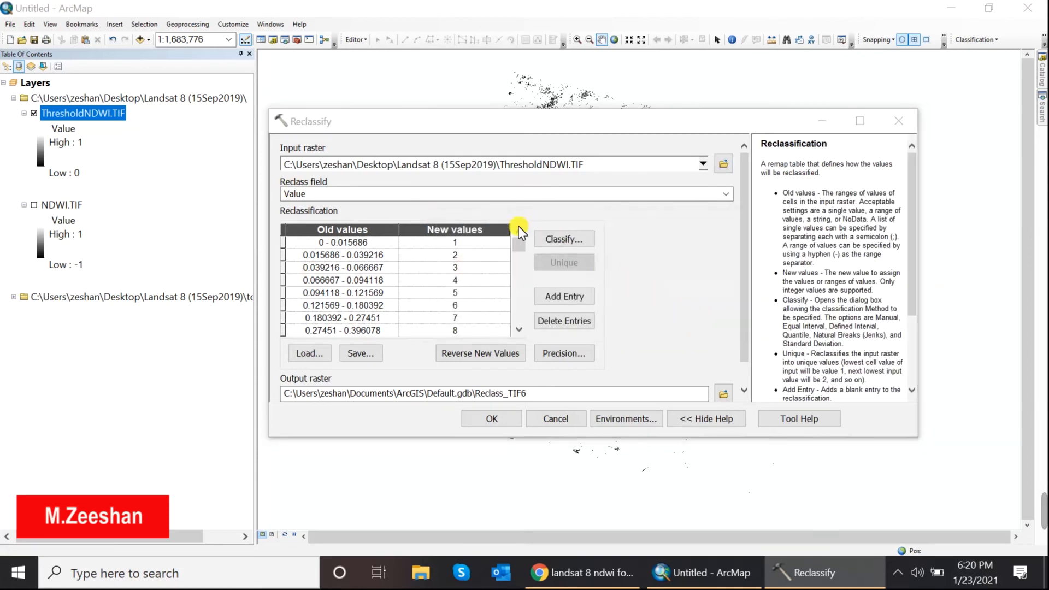
left_click(552, 240)
left_click(453, 145)
scroll(445, 186, "up", 1)
left_click(423, 159)
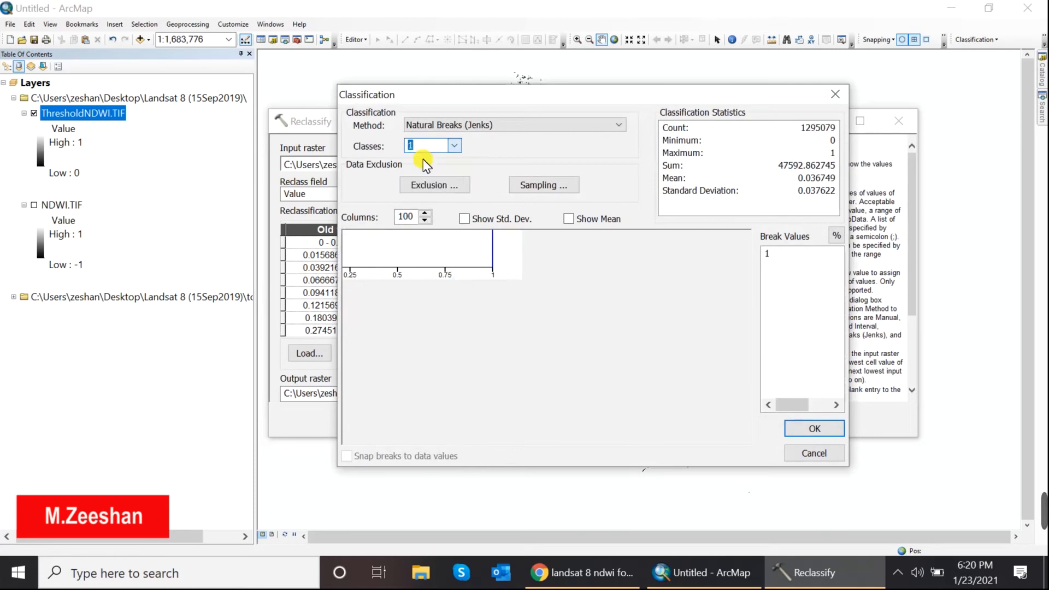
left_click(814, 429)
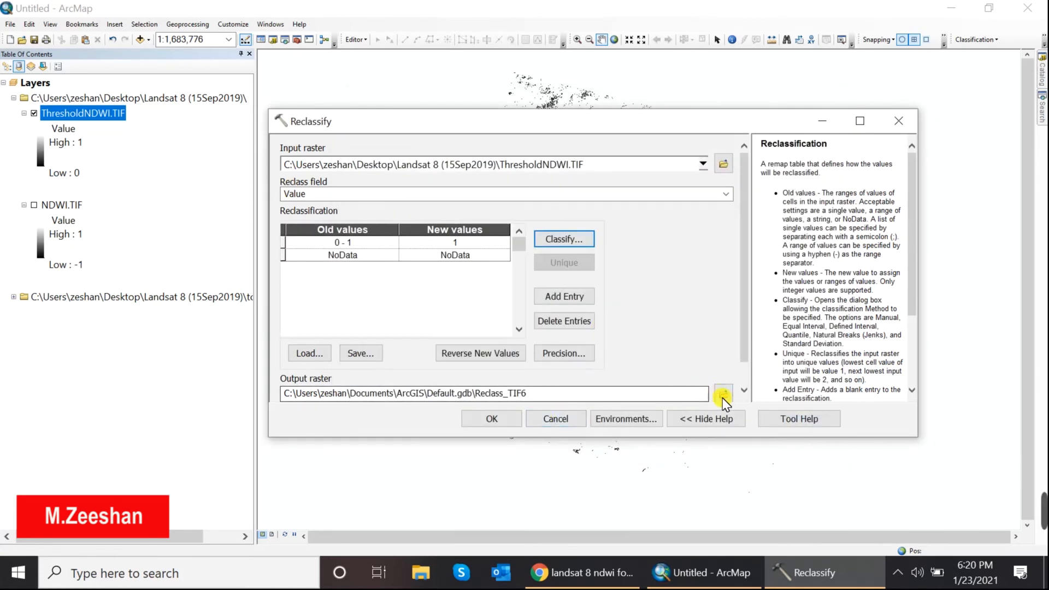
Step: Set the output raster to Reclassify.TIF in the Landsat 8 (15Sep2019) folder and run the reclassification
left_click(722, 397)
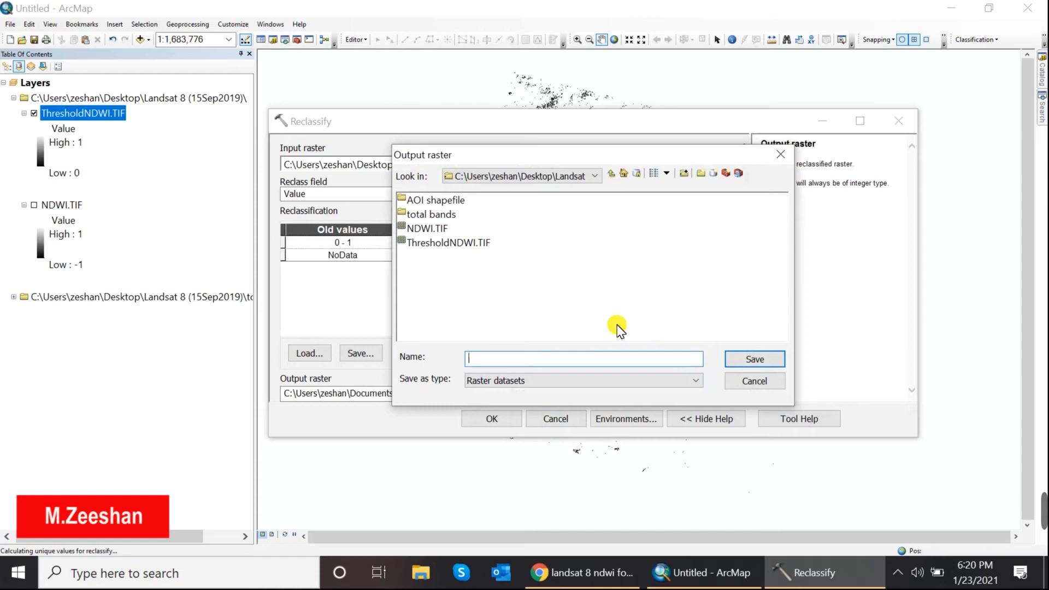
type("Reclassify.TIF")
key("Return")
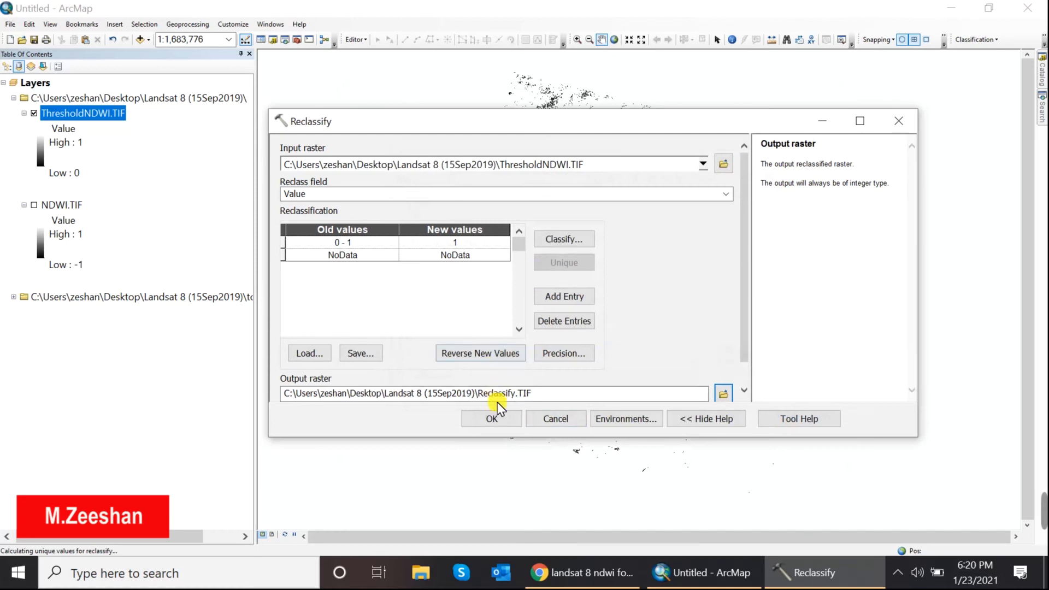
left_click(503, 424)
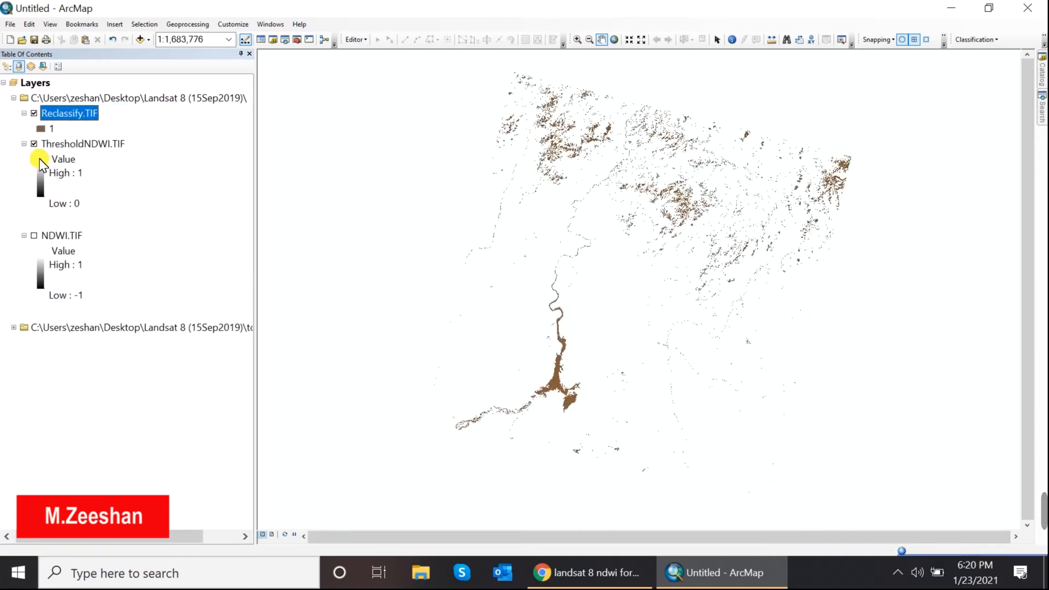
Step: Turn off the ThresholdNDWI.TIF layer and recolor class 1 of Reclassify.TIF blue
left_click(33, 144)
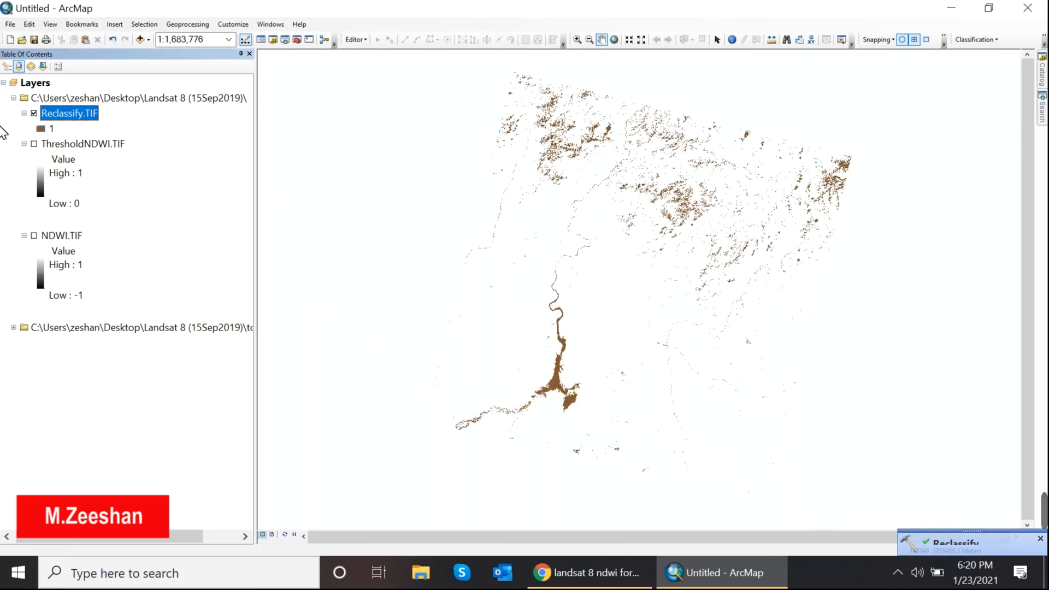
double_click(44, 128)
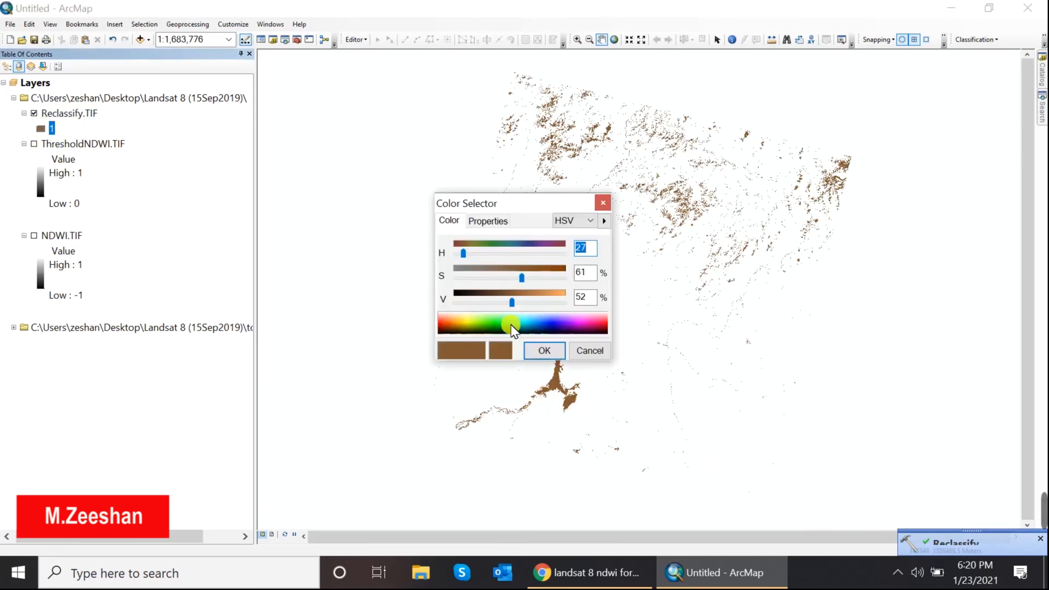
left_click(545, 326)
left_click(554, 348)
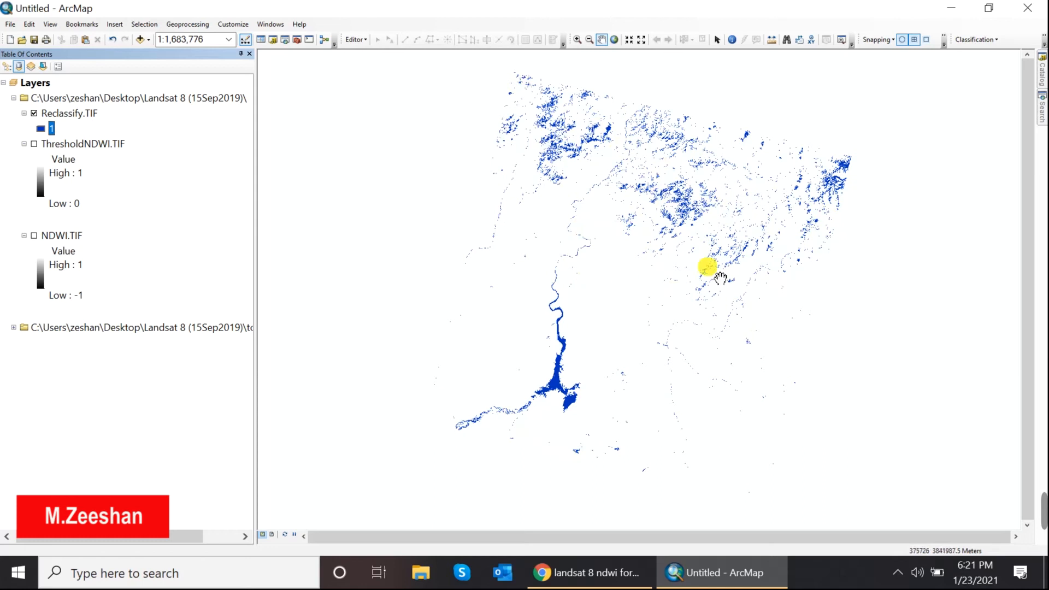
Step: Find the Extract by Mask (Spatial Analyst) tool by searching for MASK and set its input raster to Reclassify.TIF
left_click(1040, 131)
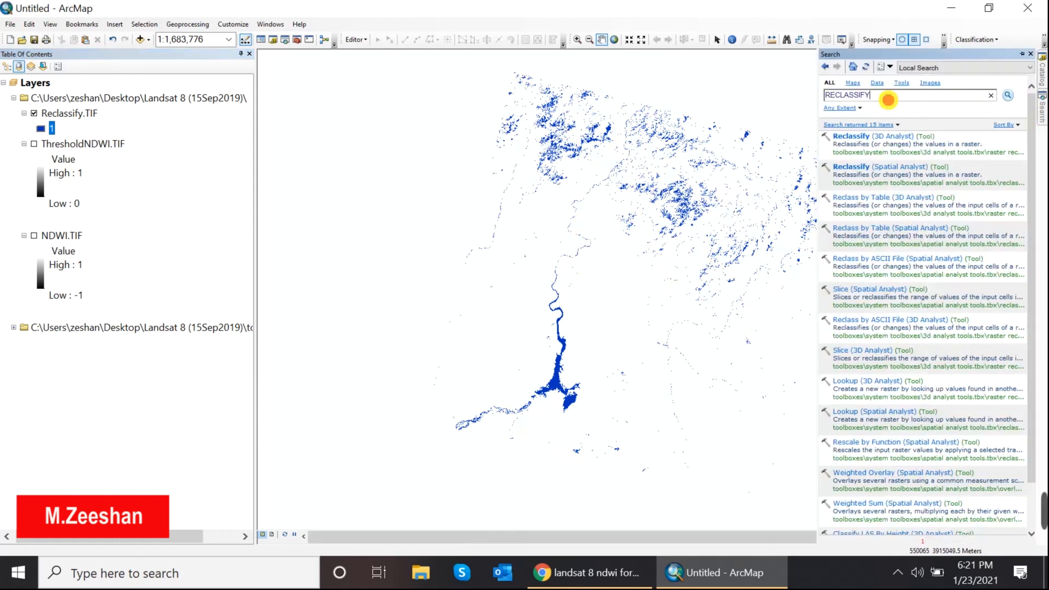
double_click(888, 98)
type("MA")
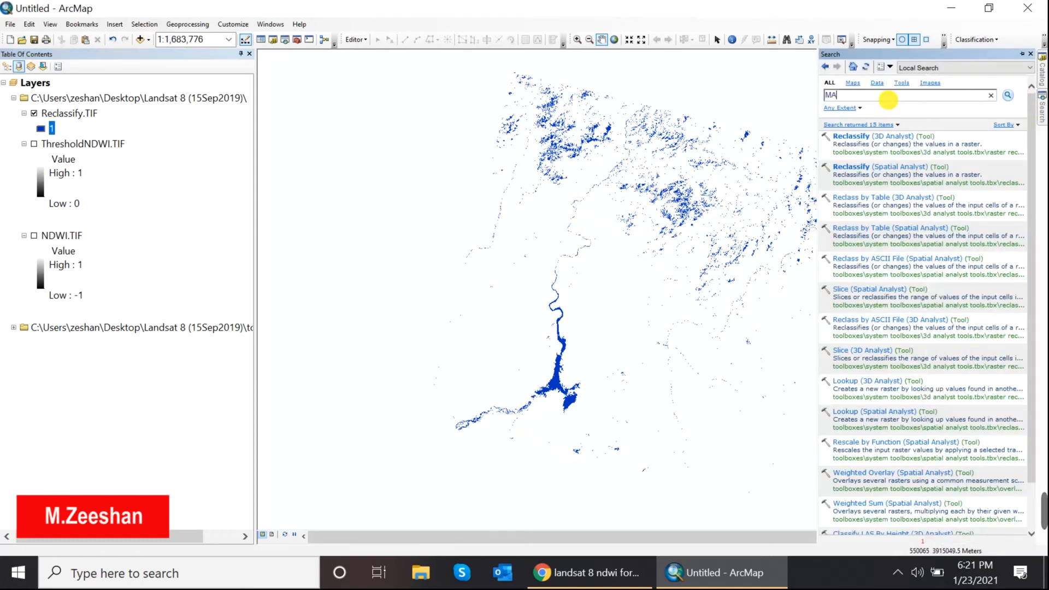
type("SK")
key("Return")
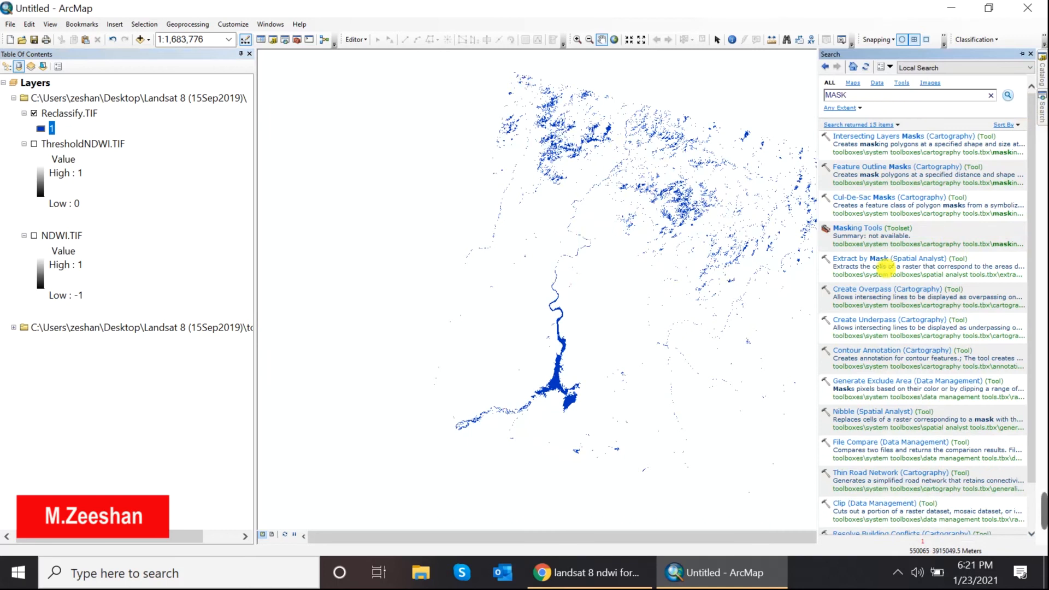
left_click(865, 258)
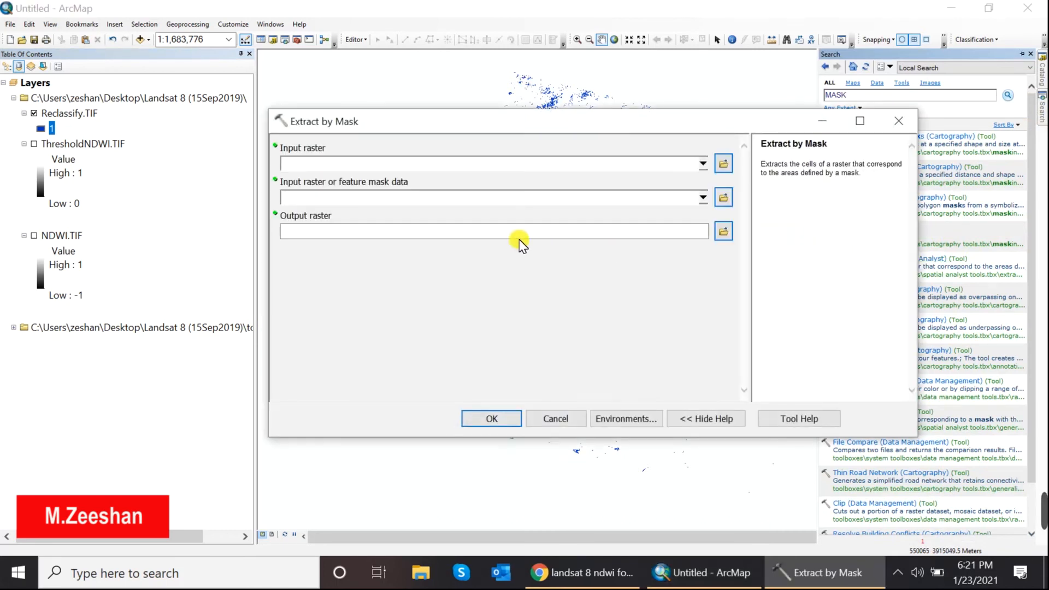
left_click(724, 159)
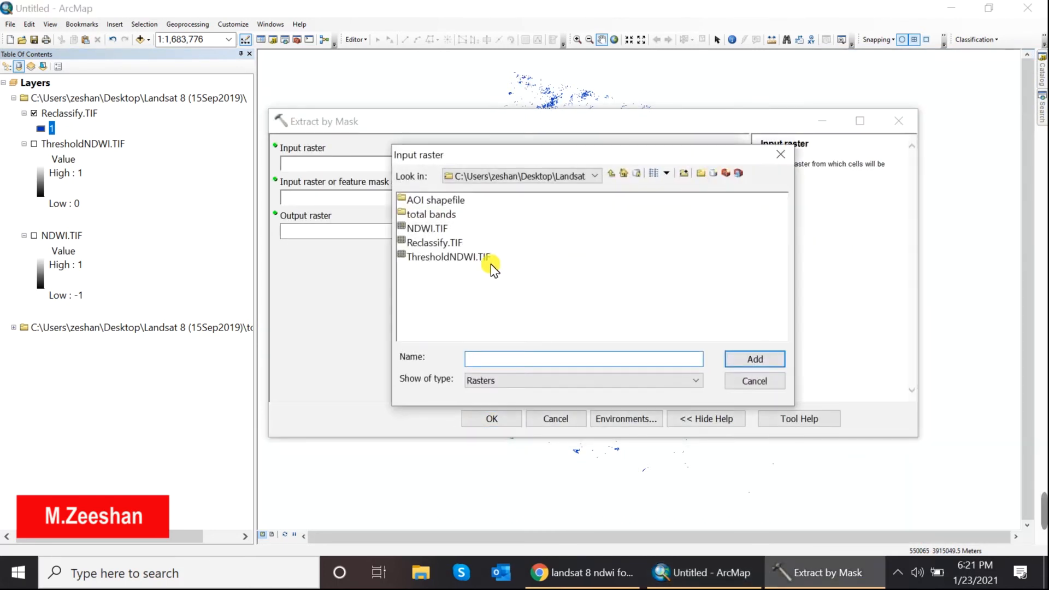
left_click(445, 245)
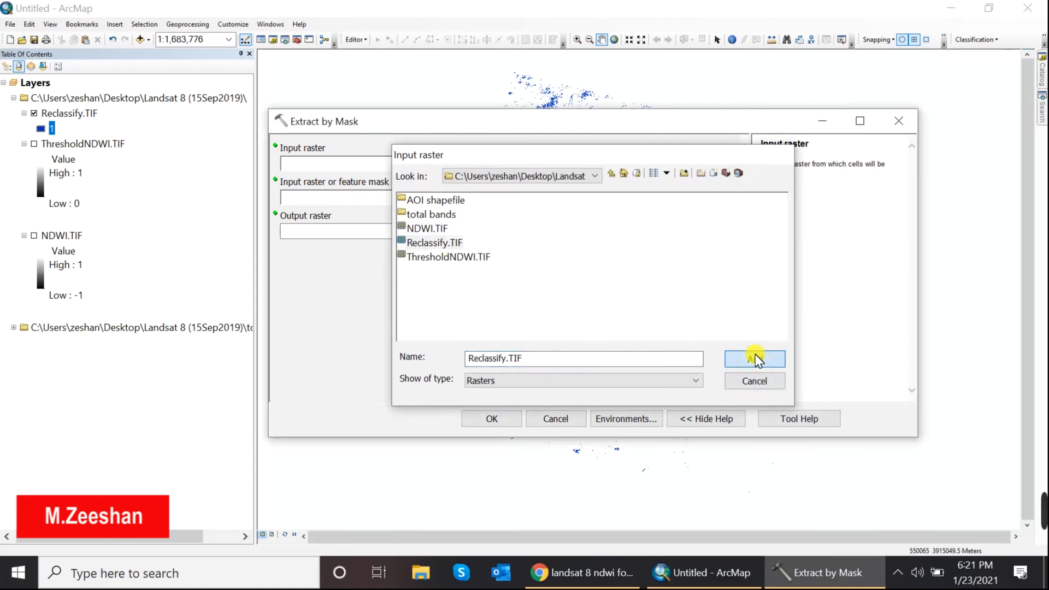
left_click(755, 356)
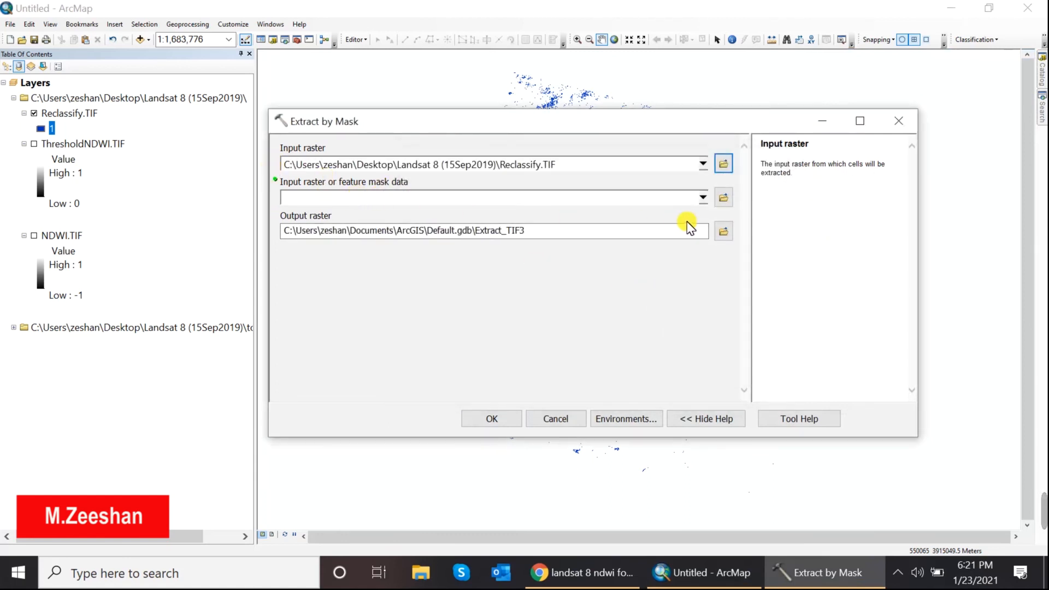
Step: Set the mask data to Shapefile(Tarbela Reservoir).shp from the AOI shapefile folder
left_click(723, 198)
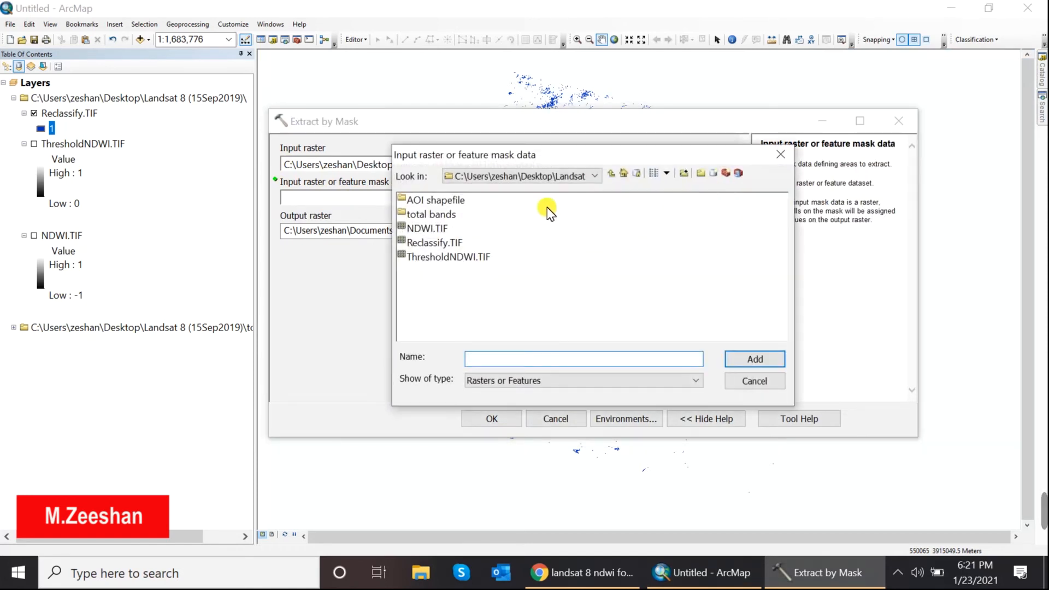
double_click(436, 202)
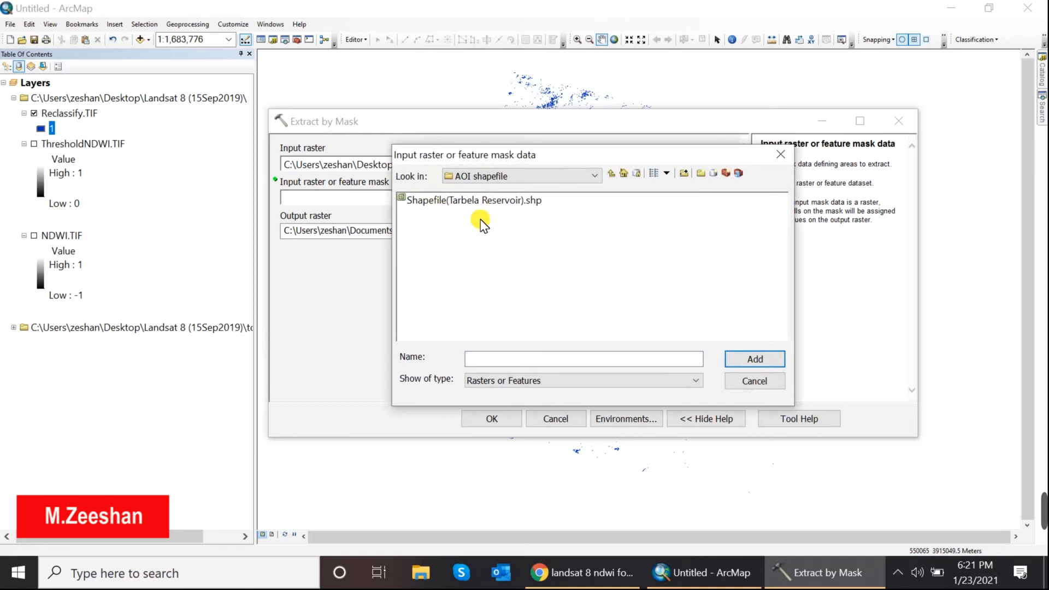
left_click(433, 202)
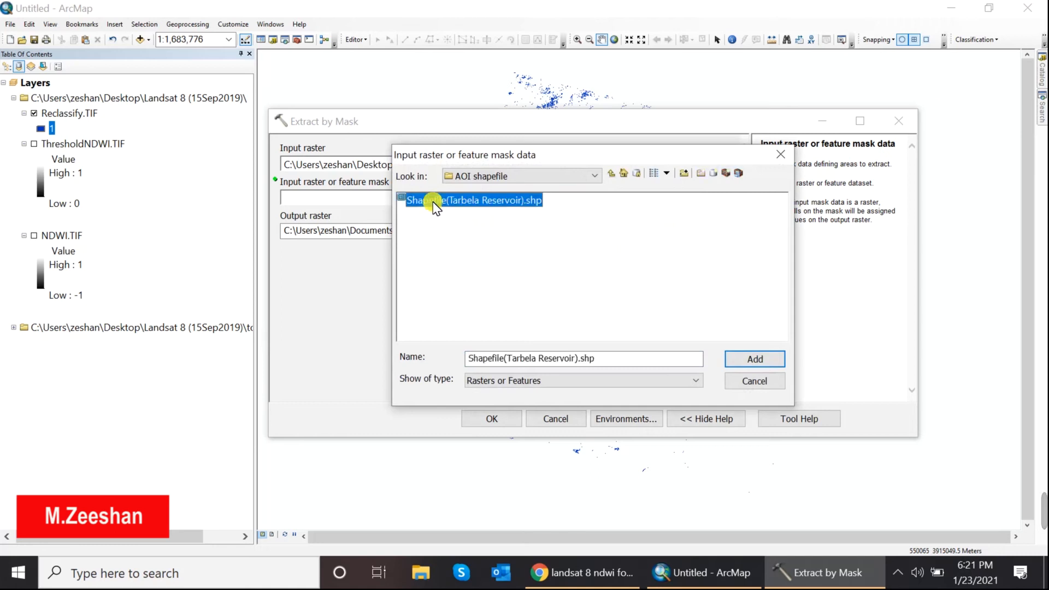
left_click(751, 356)
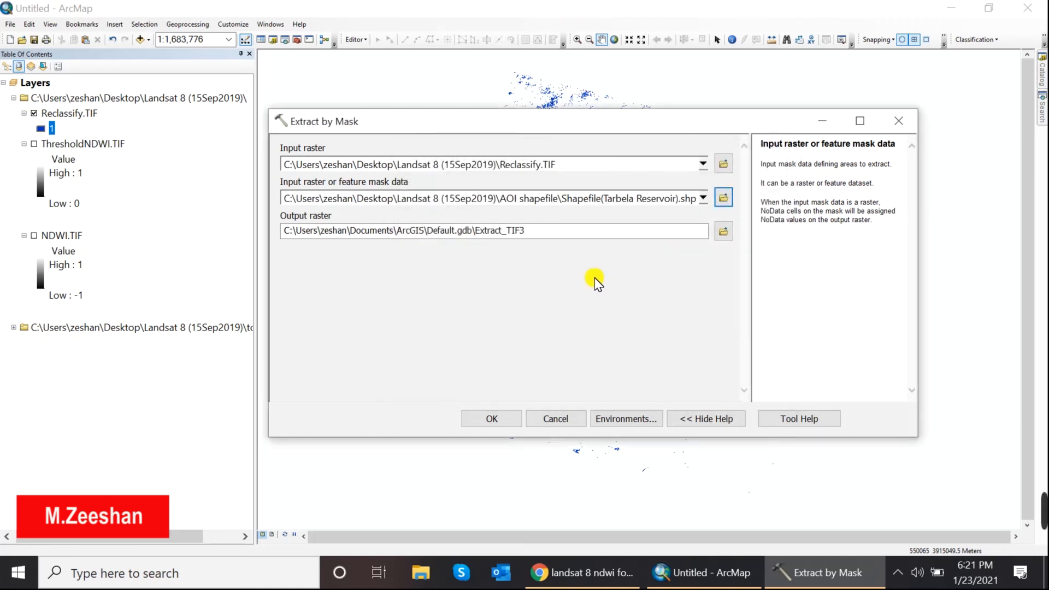
Step: Run the extraction with output Mask.TIF in the Landsat 8 (15Sep2019) folder, and turn off the Reclassify.TIF layer
left_click(722, 231)
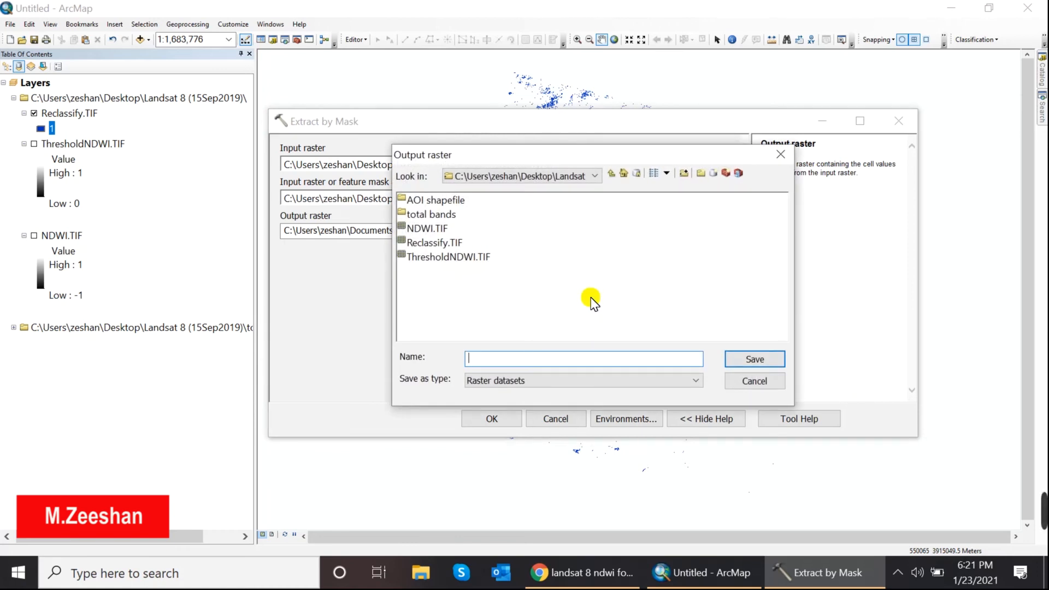
type("Mask.TIF")
key("Return")
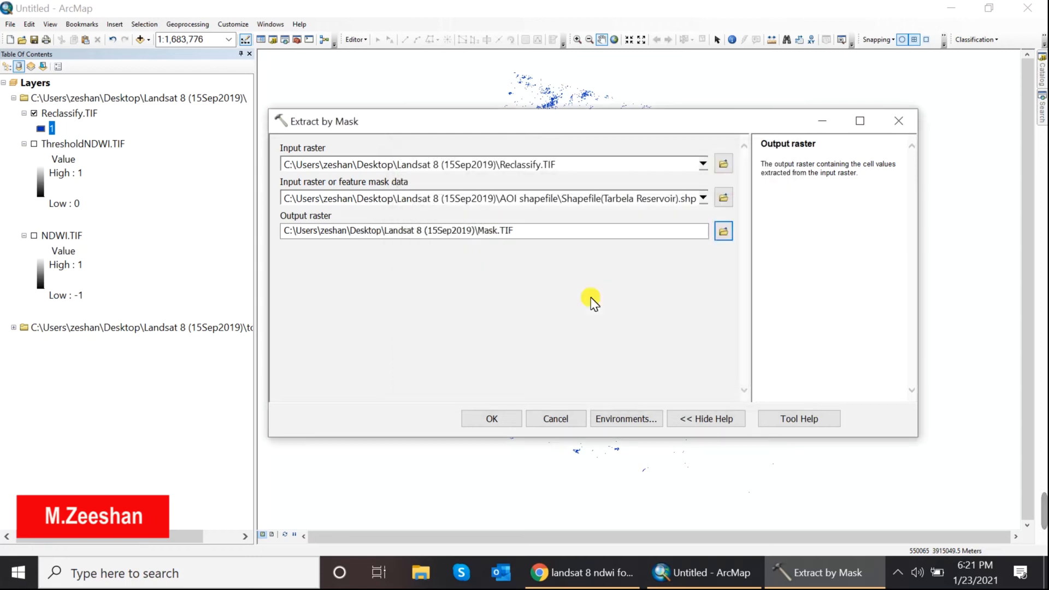
left_click(499, 421)
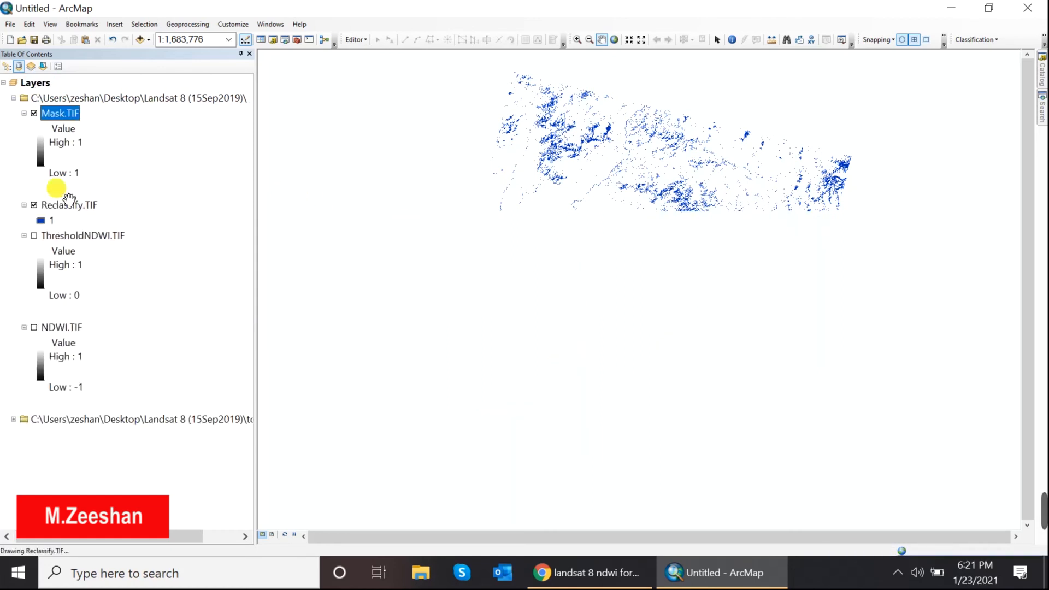
left_click(34, 206)
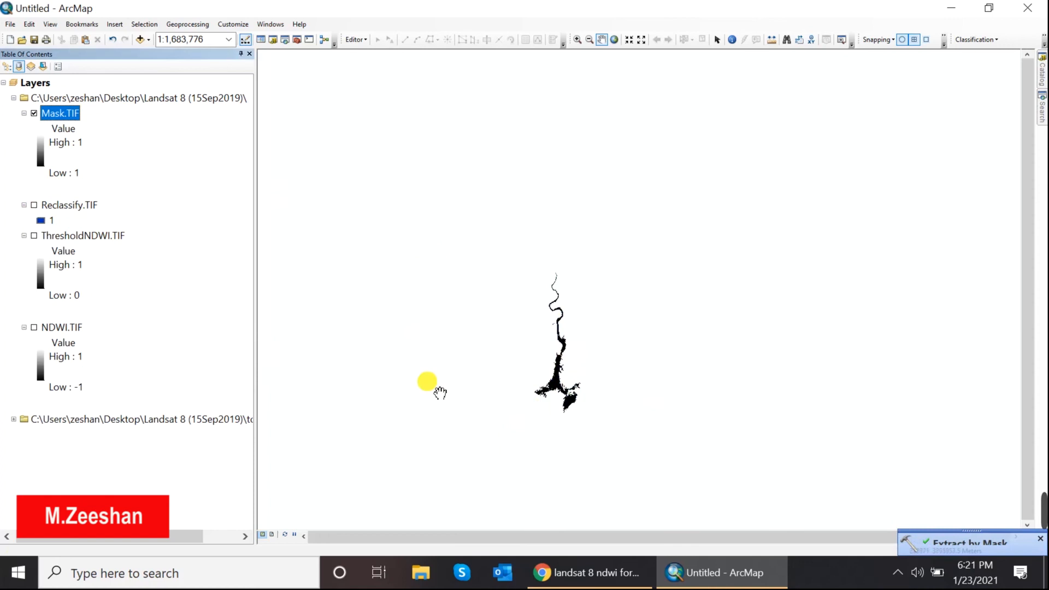
Step: Try a rainbow color ramp on the Mask.TIF layer and return it to the black-to-white ramp
left_click(44, 160)
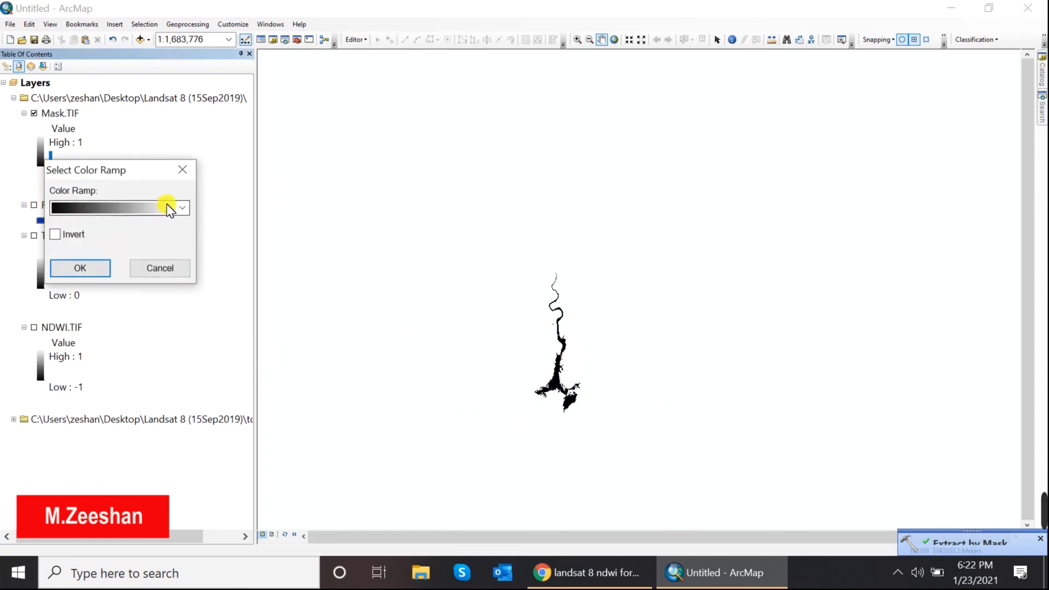
left_click(184, 207)
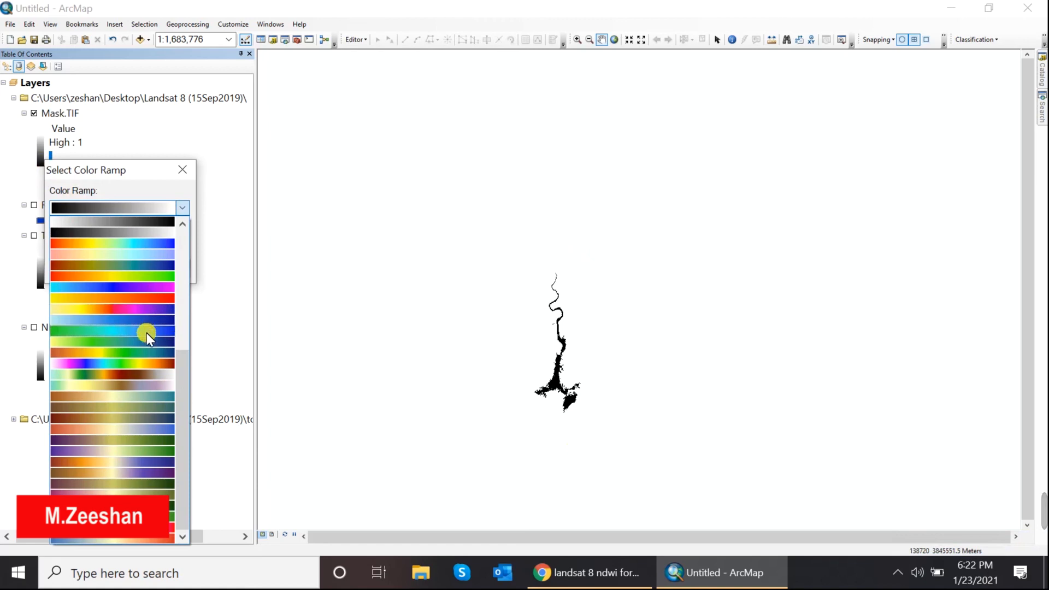
left_click(94, 362)
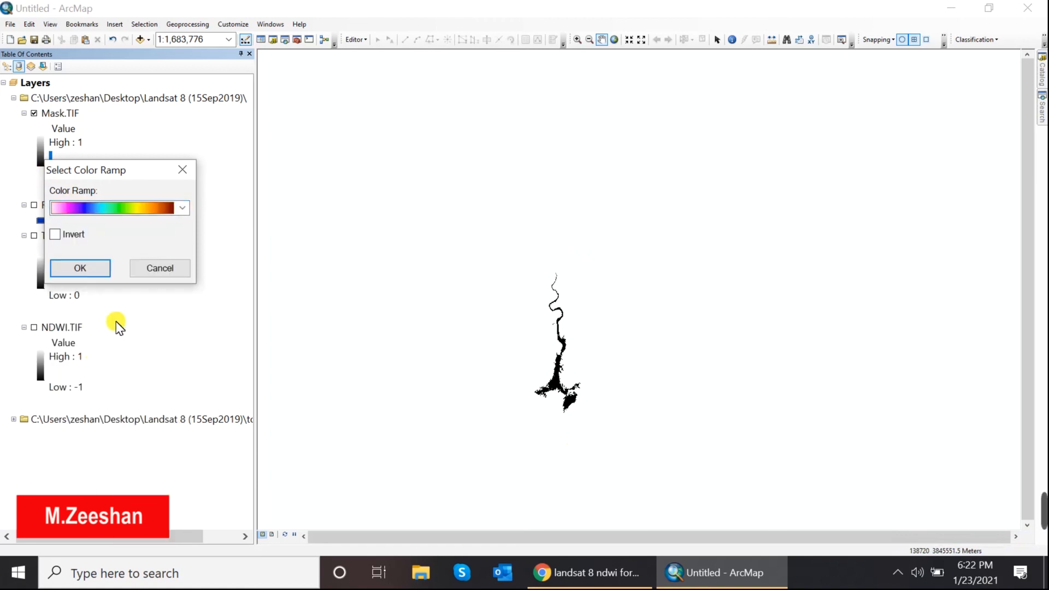
left_click(79, 268)
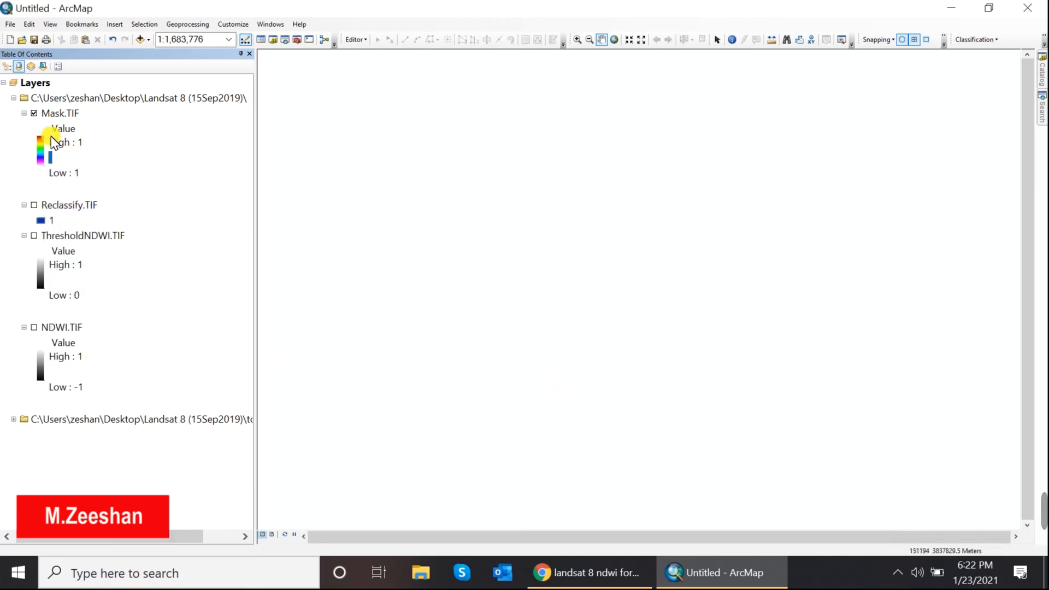
left_click(41, 158)
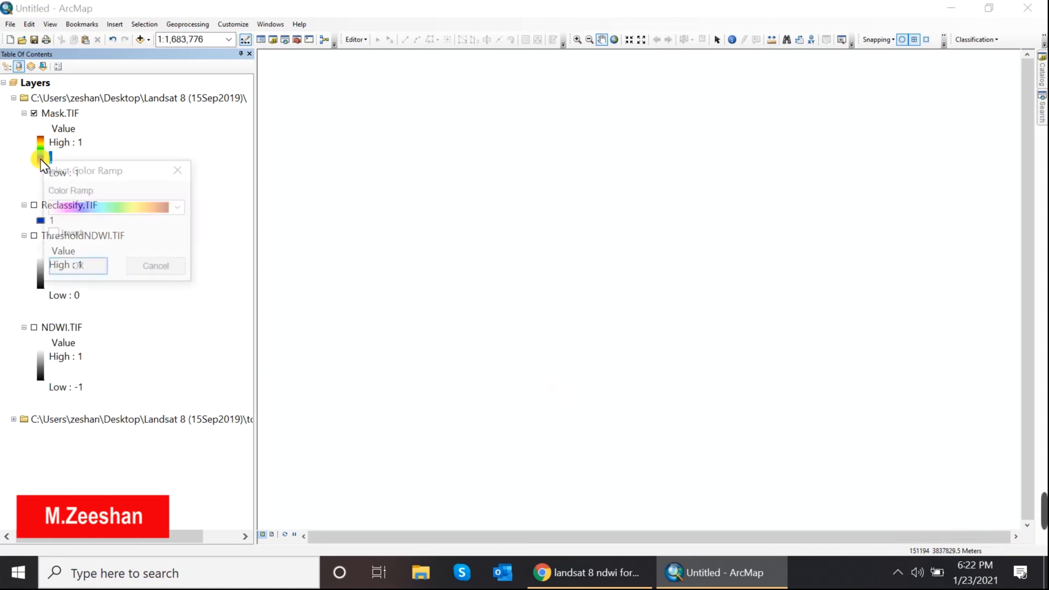
left_click(172, 209)
left_click(110, 232)
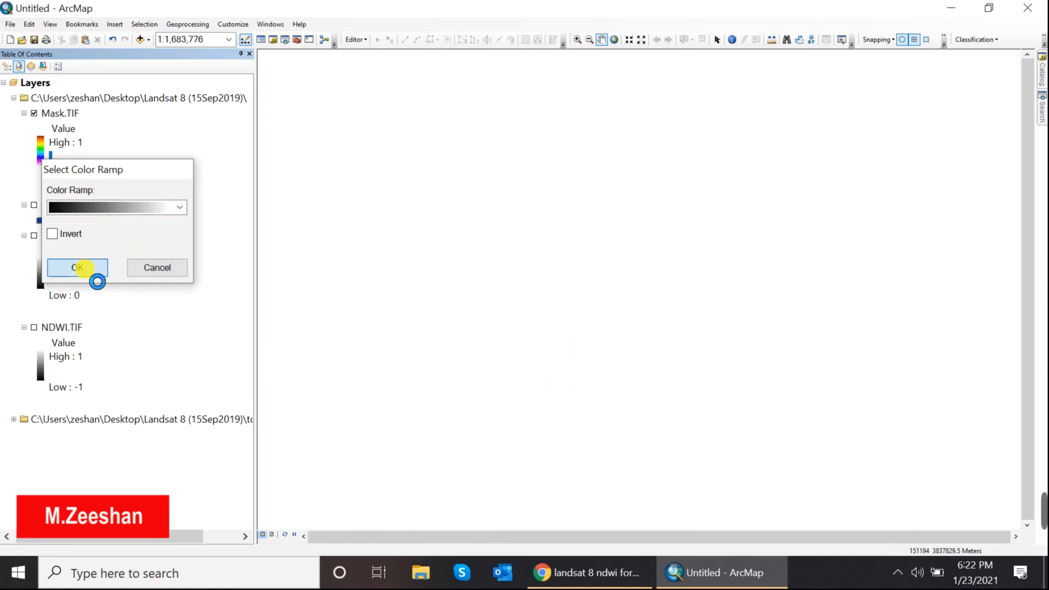
left_click(84, 269)
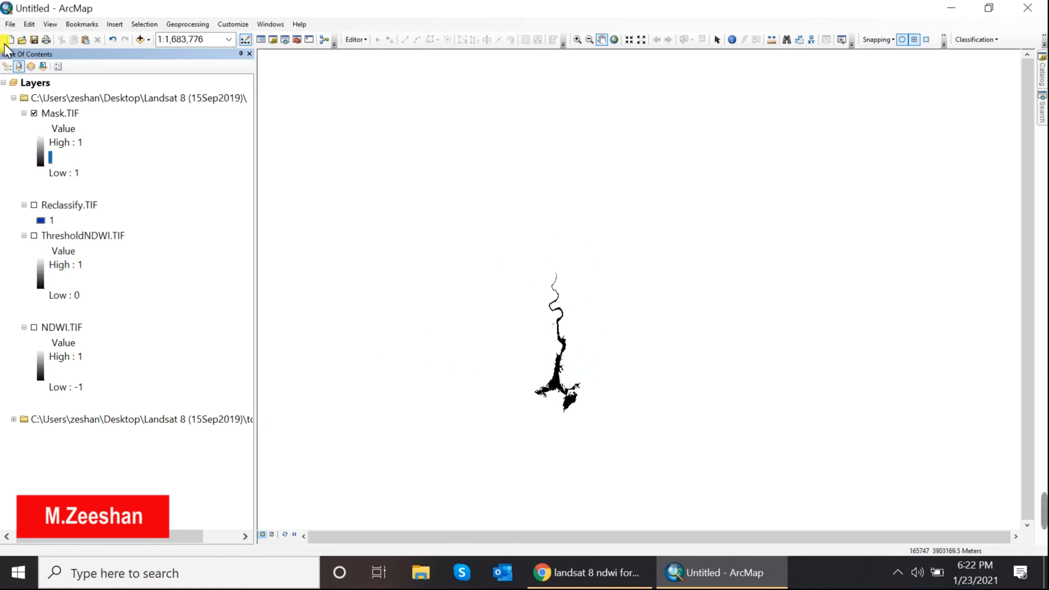
Step: Add a Float field named Area to the attribute table of Mask.TIF
right_click(61, 113)
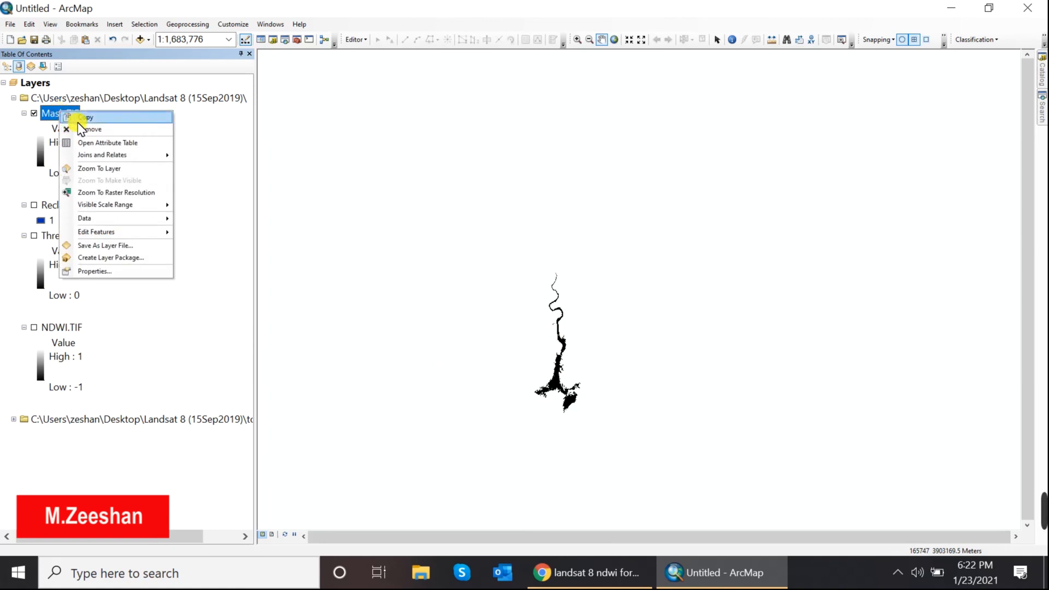
left_click(94, 142)
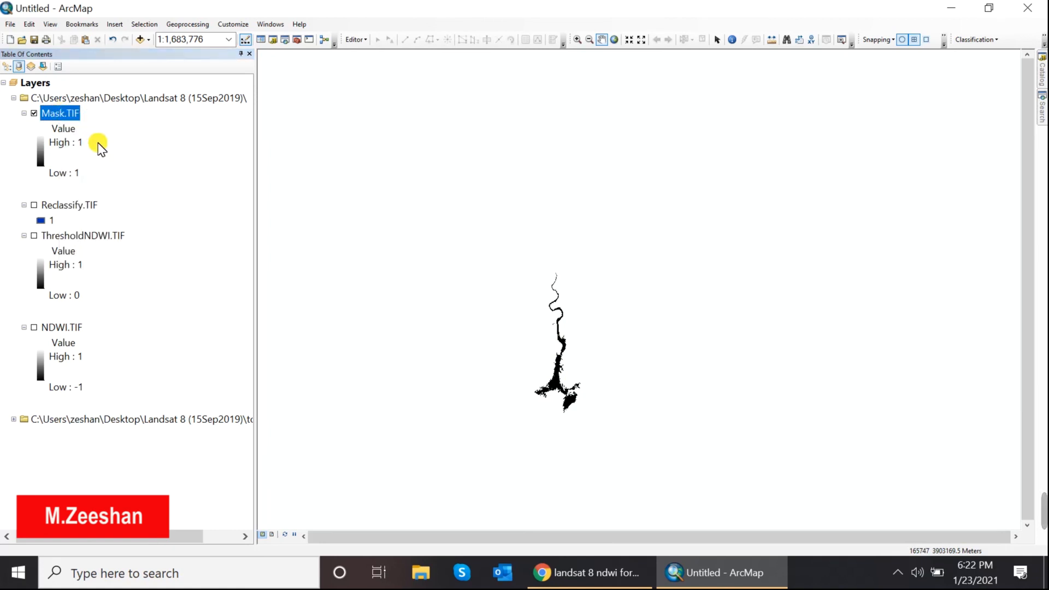
left_click(328, 171)
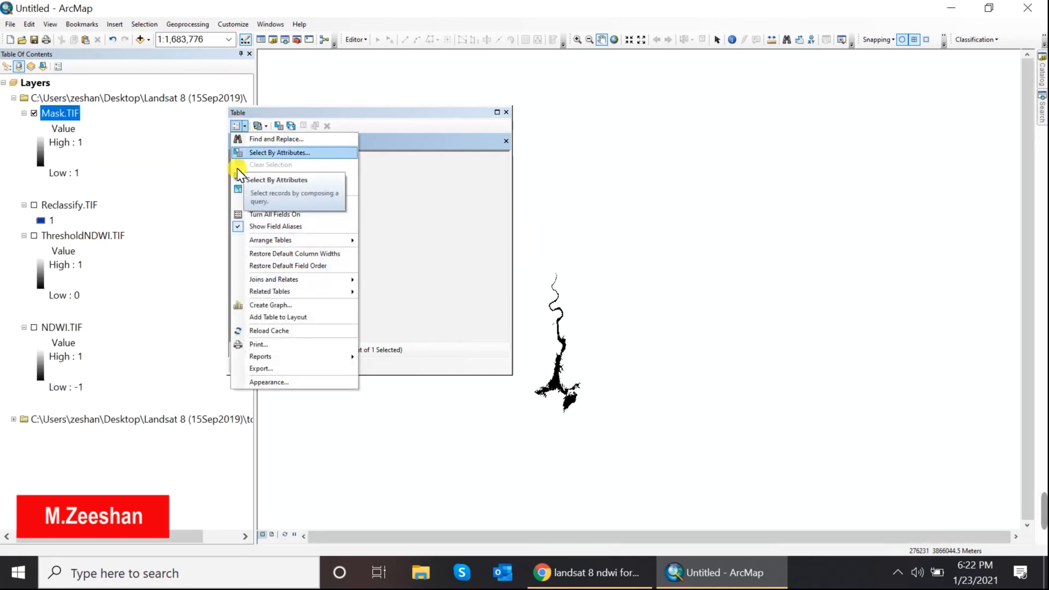
left_click(277, 202)
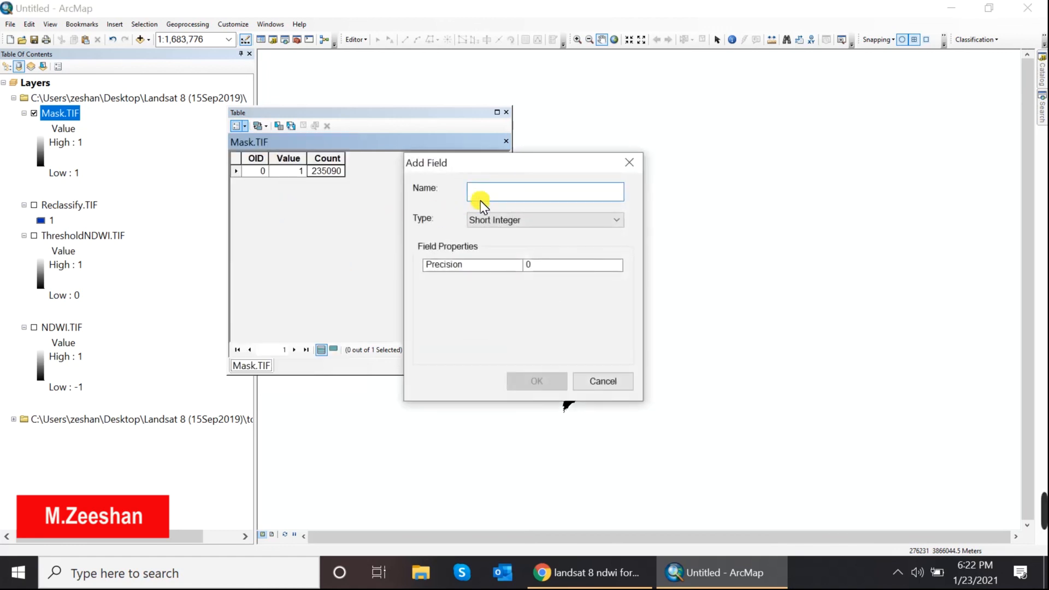
type("Area")
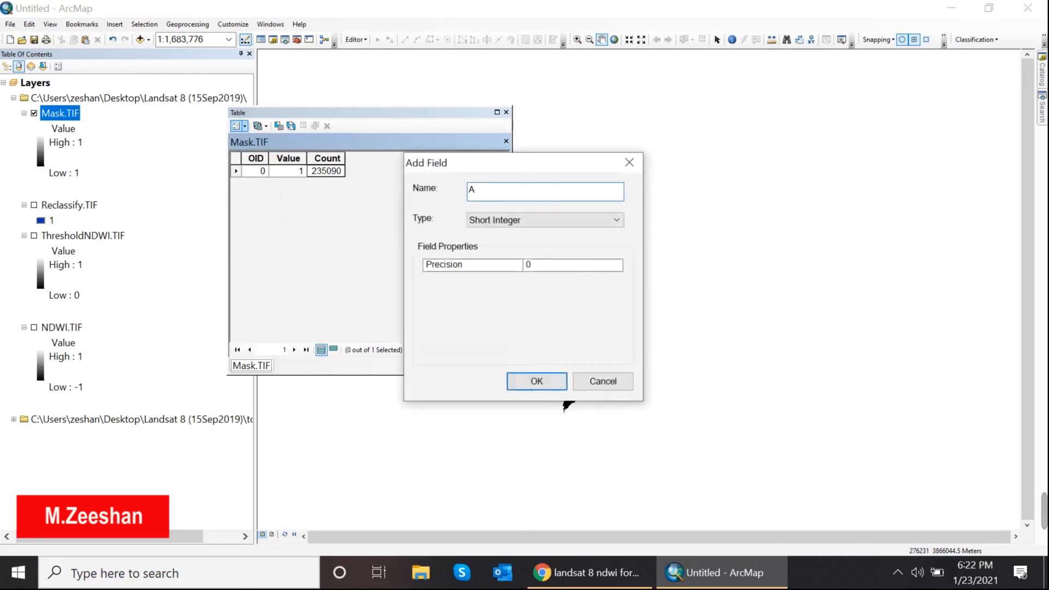
left_click(529, 221)
left_click(508, 255)
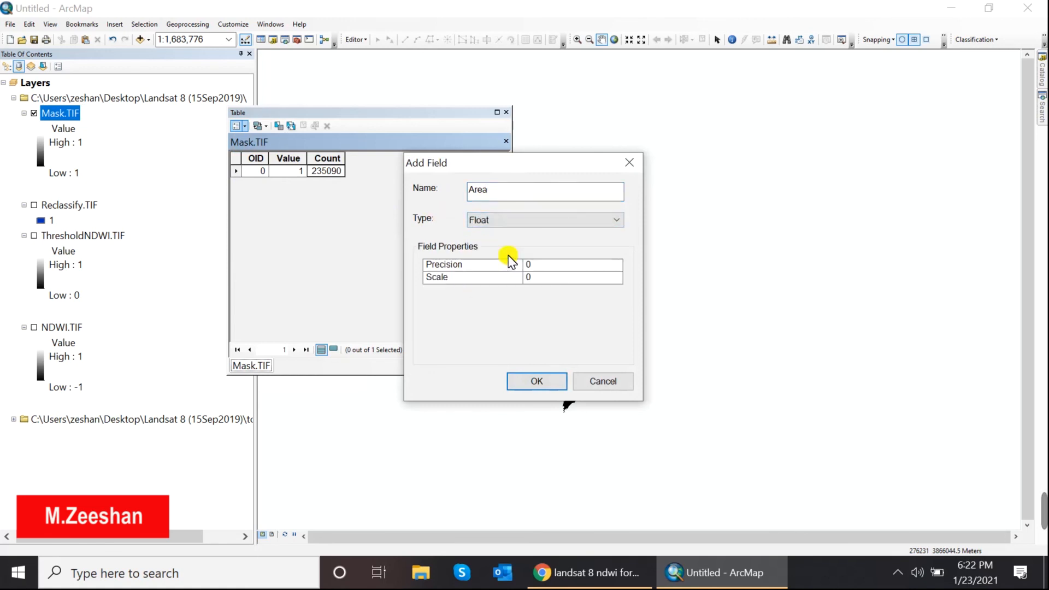
left_click(543, 386)
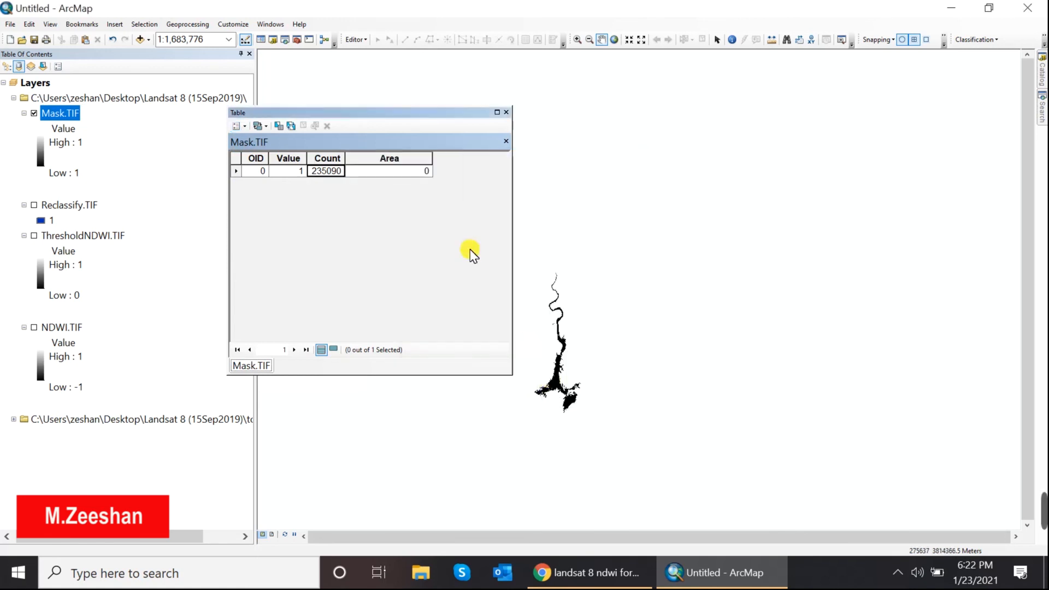
Step: Calculate the Area field of Mask.TIF as [Count]*30*30/1000000 with the Field Calculator and close the table
left_click(405, 156)
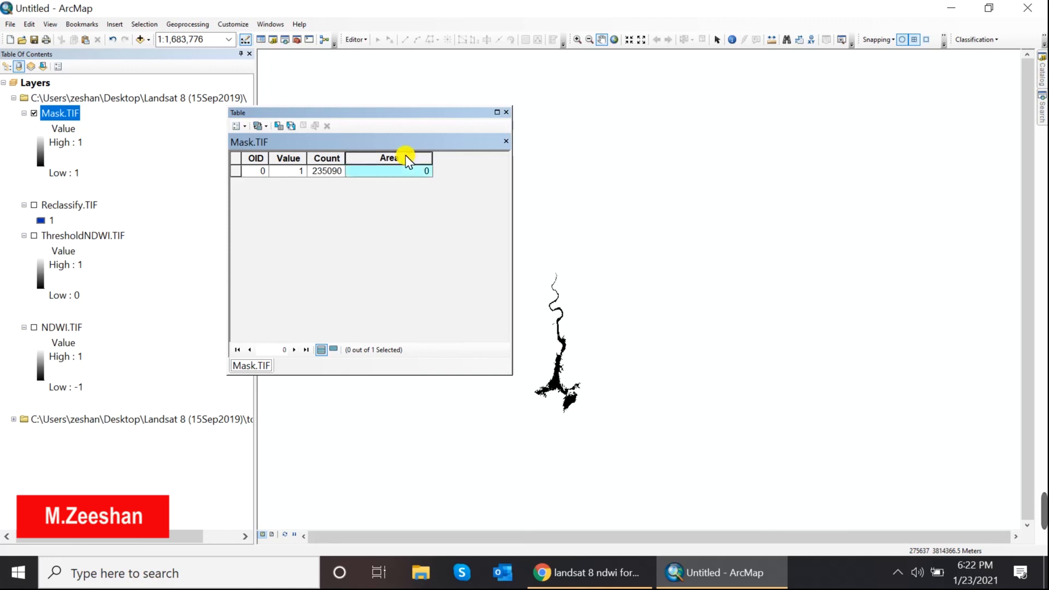
right_click(404, 155)
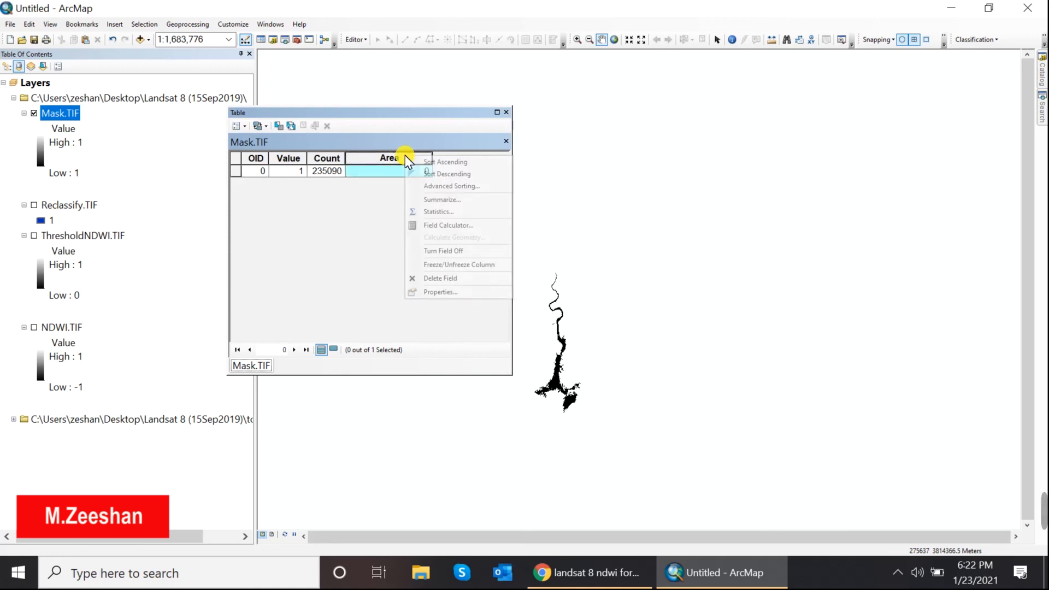
left_click(443, 224)
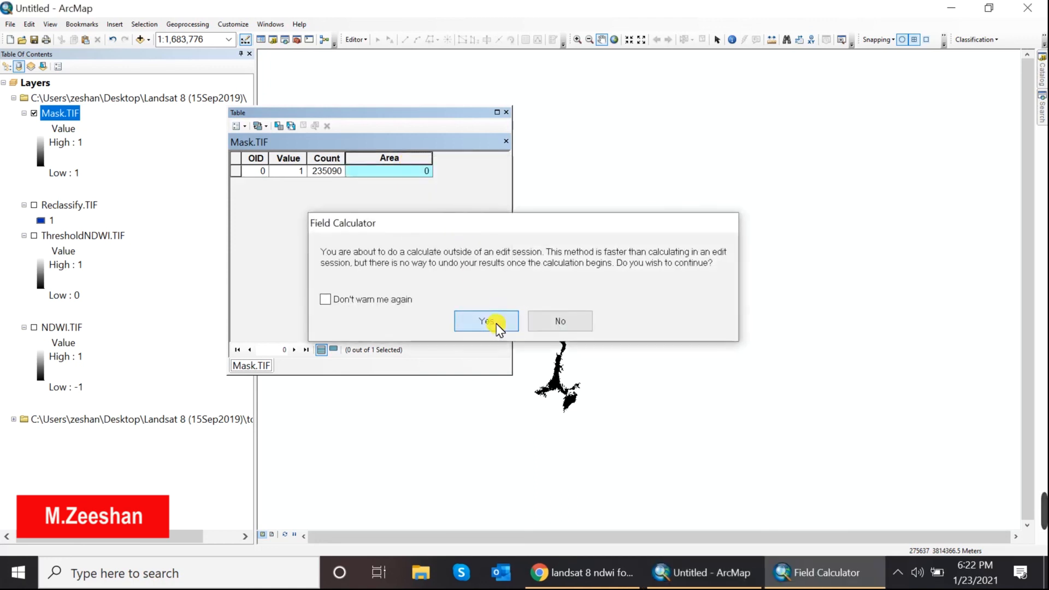
left_click(496, 323)
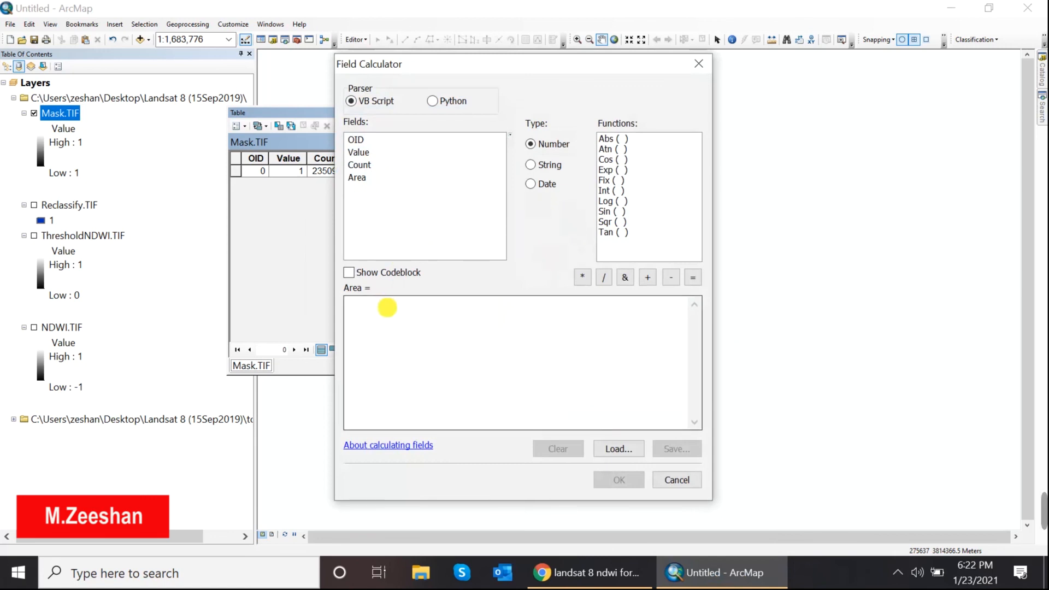
double_click(361, 163)
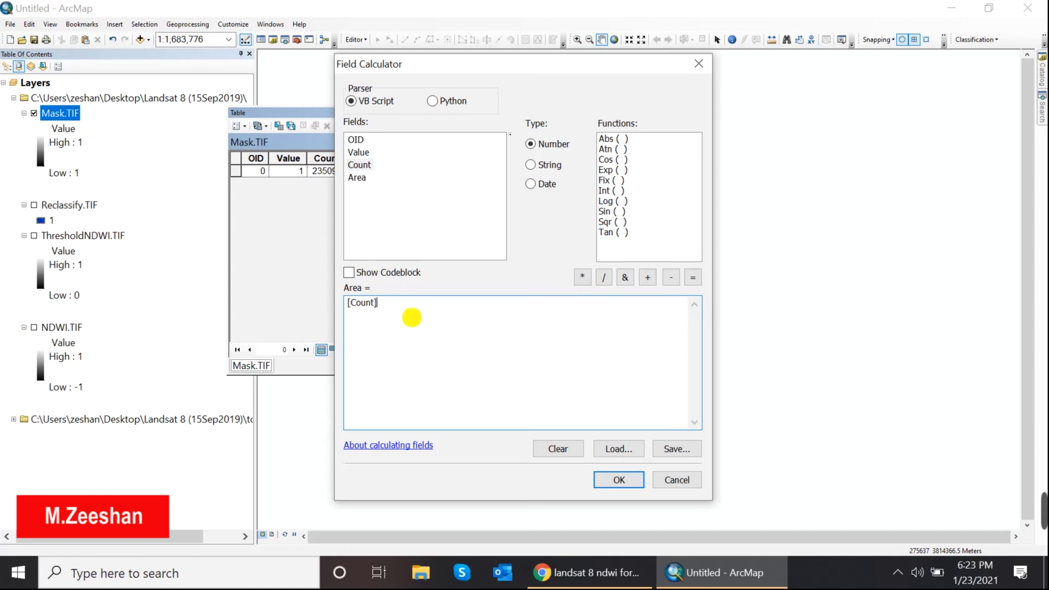
type("*3")
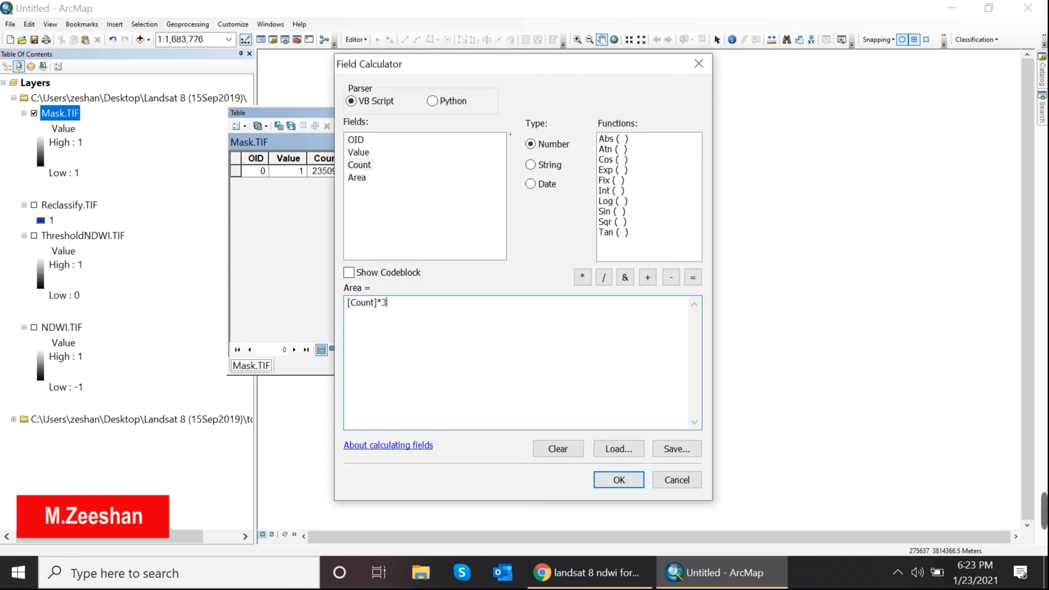
type("0*30/100000")
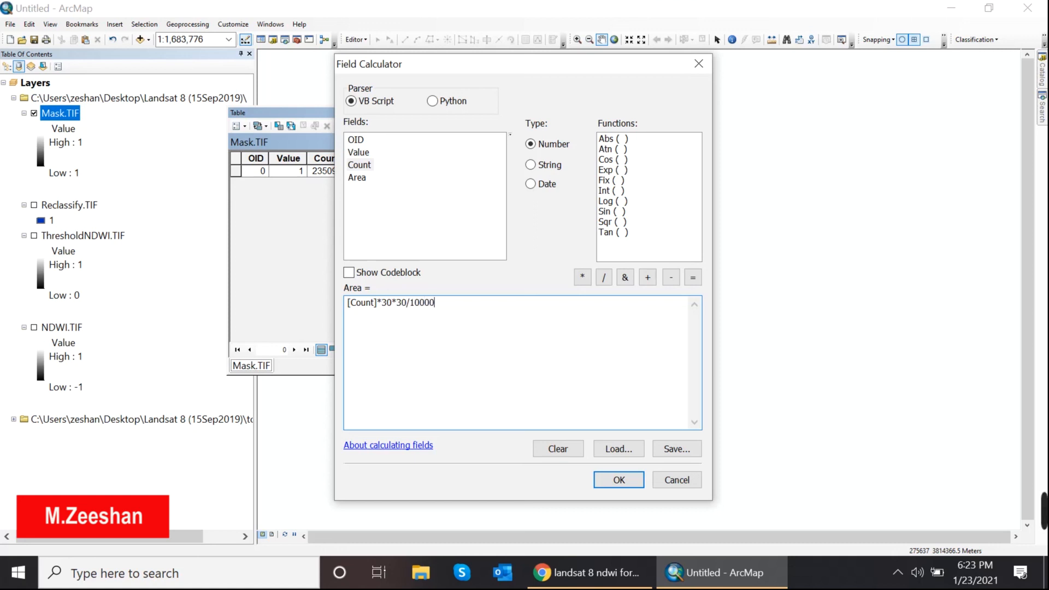
type("0")
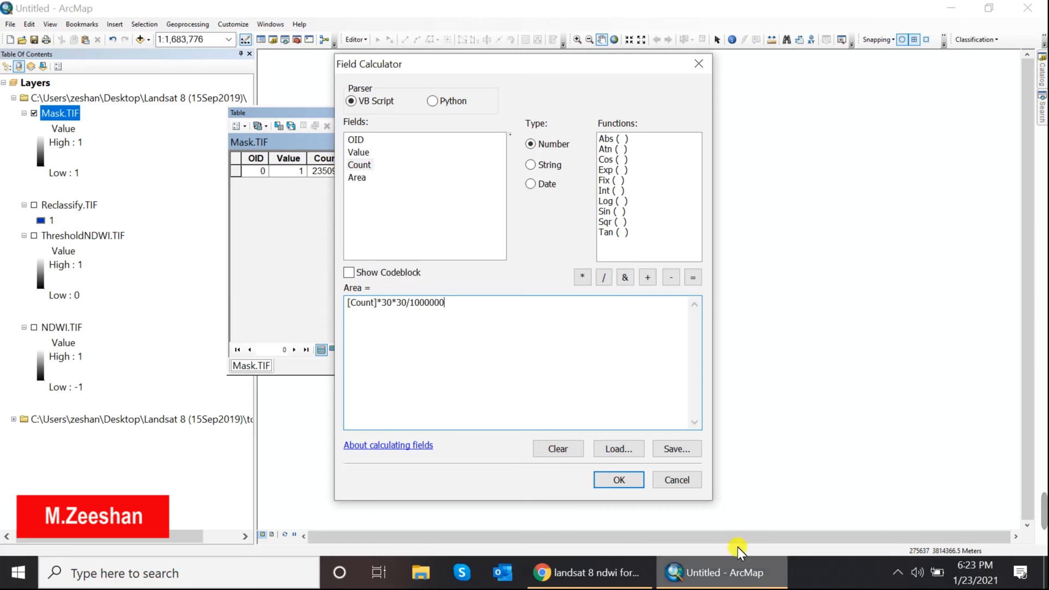
left_click(615, 477)
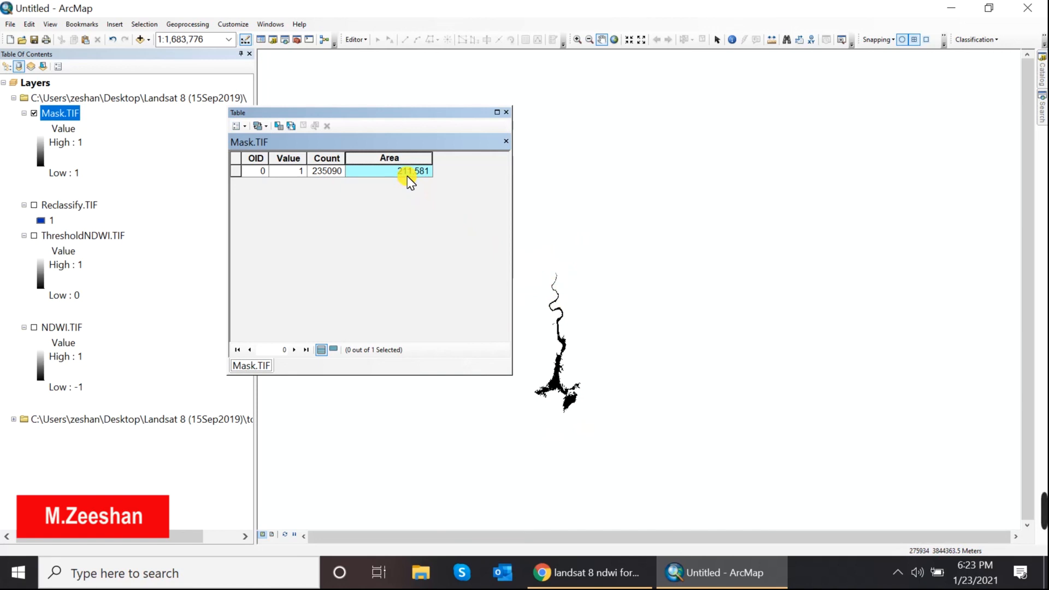
left_click(510, 115)
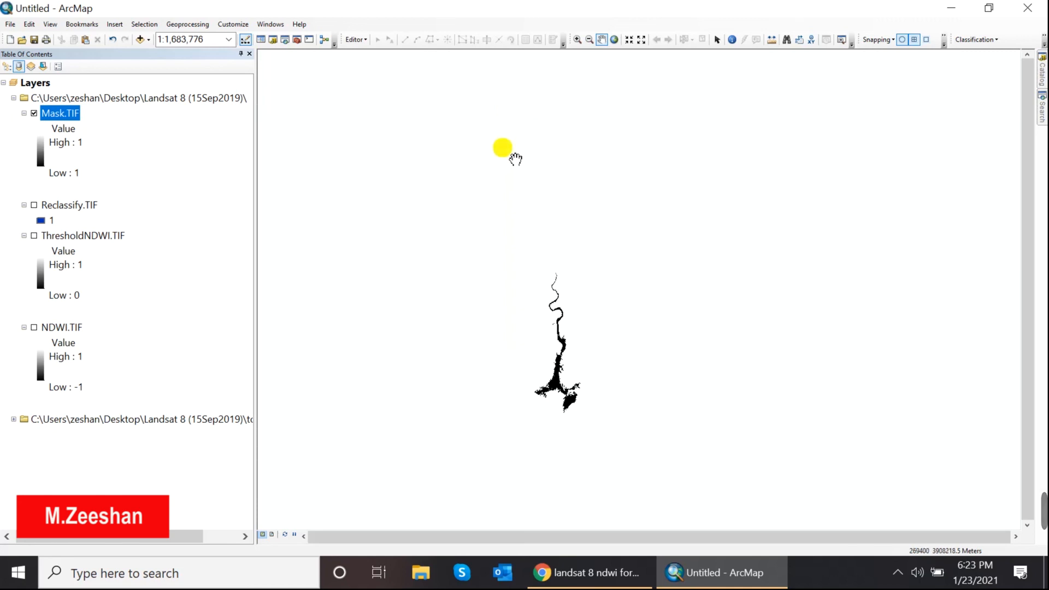